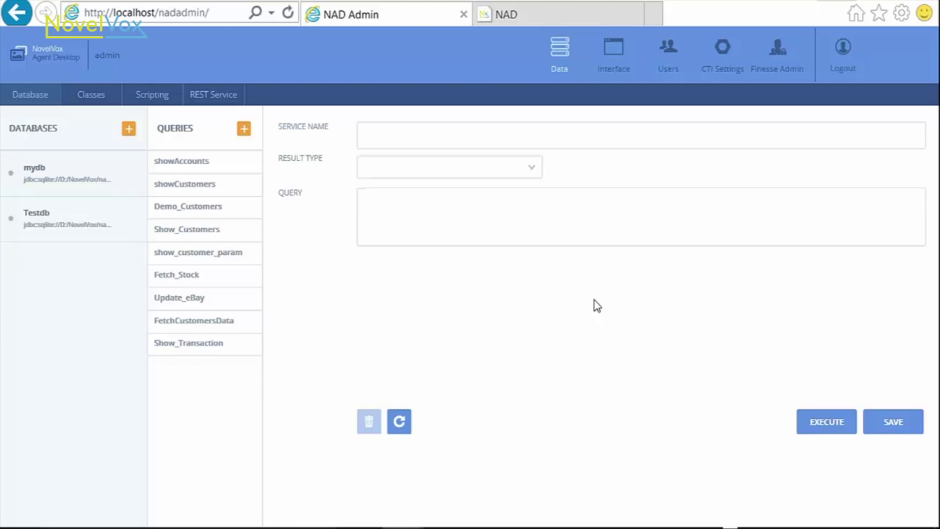
Start a new database connection with alias testing and DB type SQLite.
left_click(127, 136)
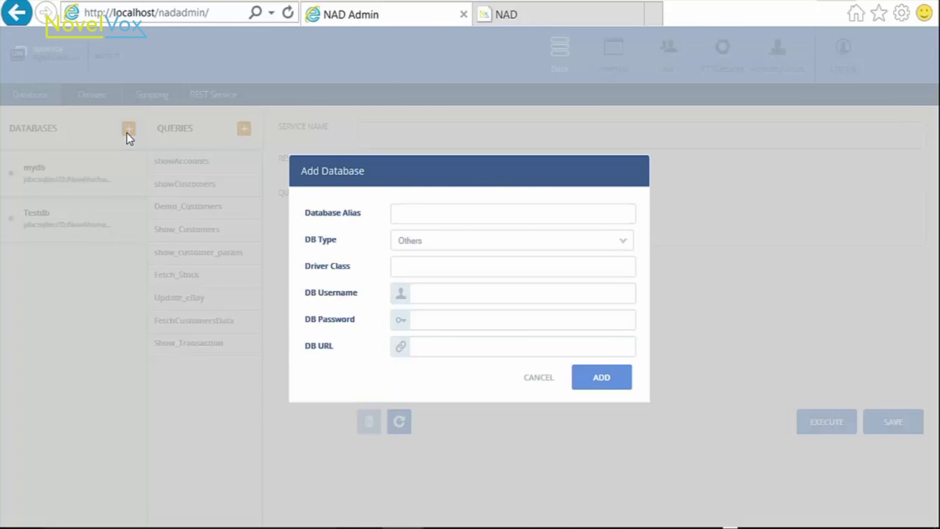
left_click(404, 212)
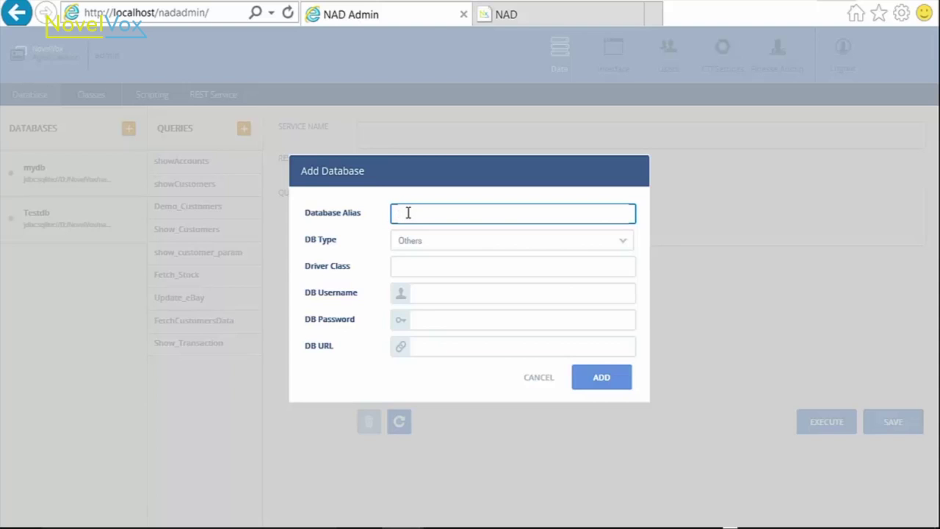
type("testing")
left_click(414, 241)
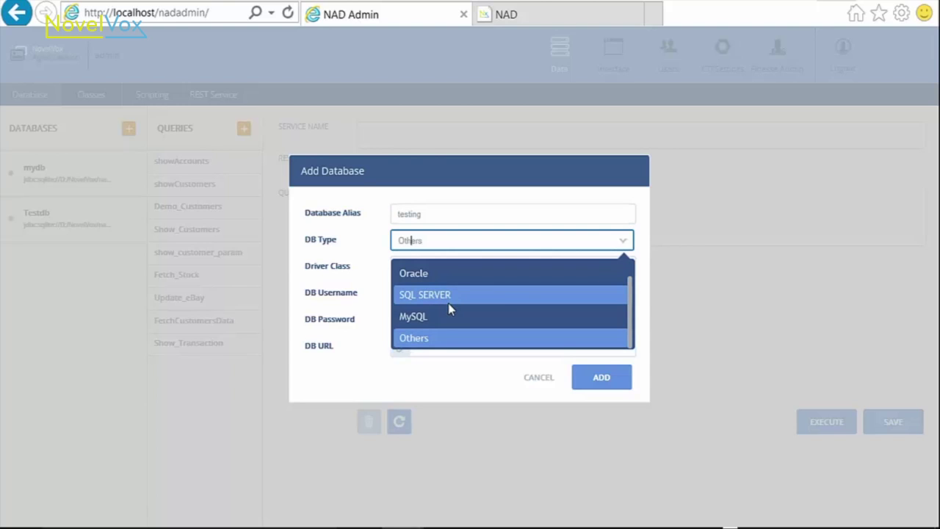
scroll(448, 303, "up", 1)
left_click(436, 271)
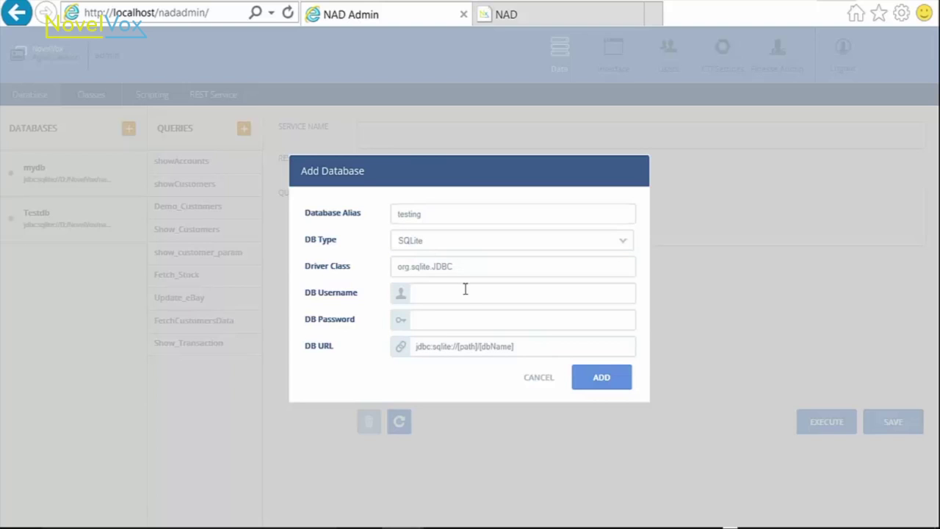
Paste the demo-services-database.db3 path into DB URL and add the connection.
left_click(464, 289)
left_click(450, 316)
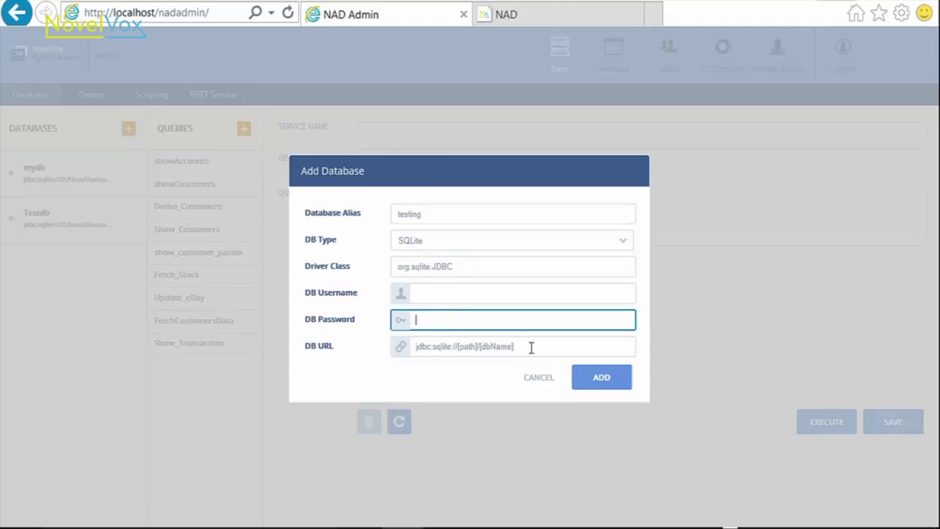
left_click_drag(531, 348, 462, 344)
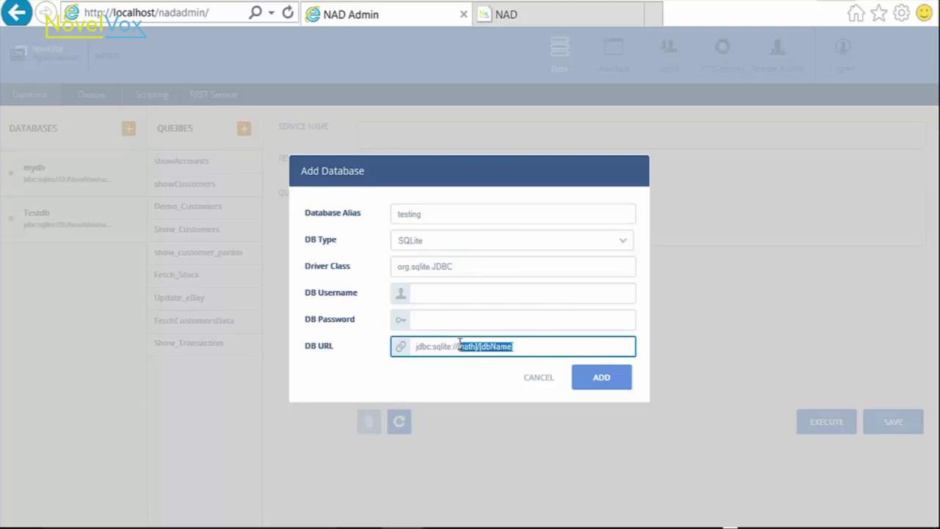
key("ctrl+v")
key("Left")
key("Left")
key("Left")
key("Left")
key("Left")
key("Left")
key("Left")
key("Left")
key("Left")
key("Left")
key("Left")
key("Left")
key("Left")
key("Left")
key("Left")
key("Left")
key("Left")
key("Left")
key("Left")
key("Left")
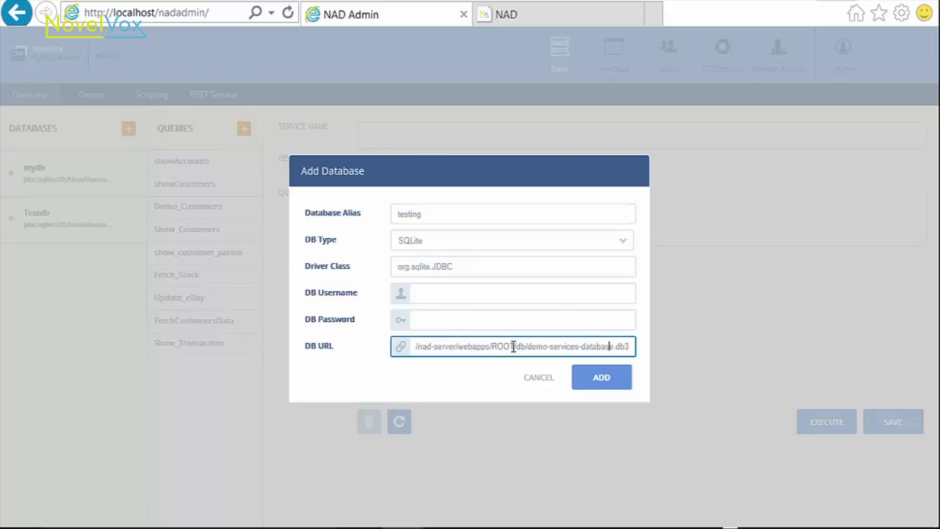
left_click(604, 382)
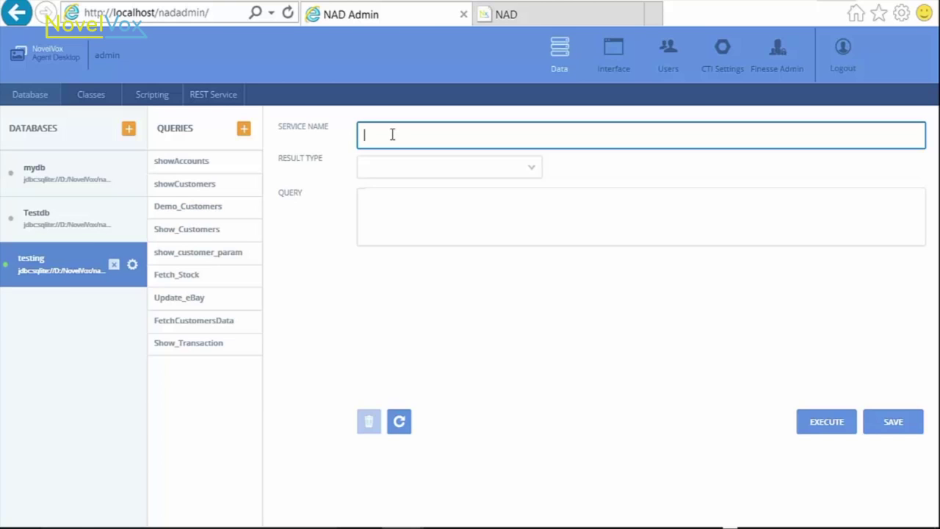
Create Tabular Data service ViewCustomers with query 'SElect * from Customers', execute it and save.
type("ViewCustomers")
left_click(393, 168)
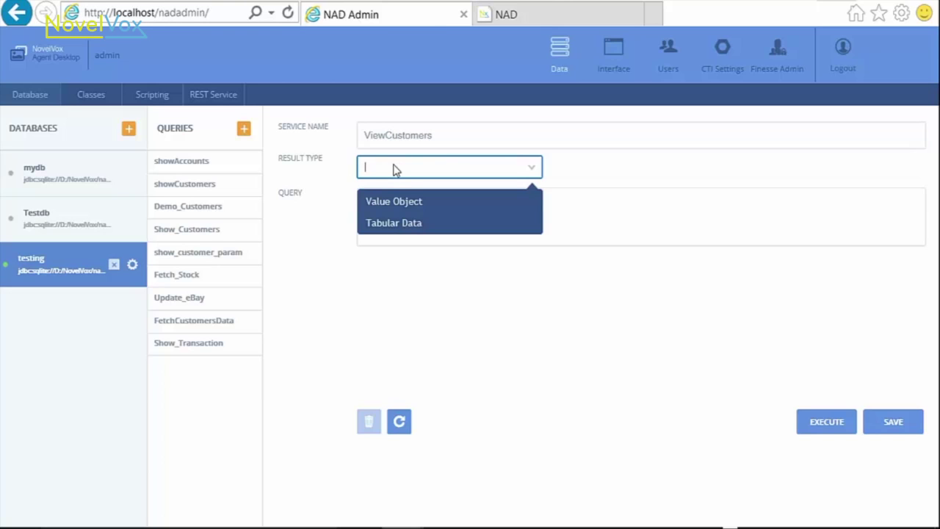
left_click(439, 225)
left_click(428, 200)
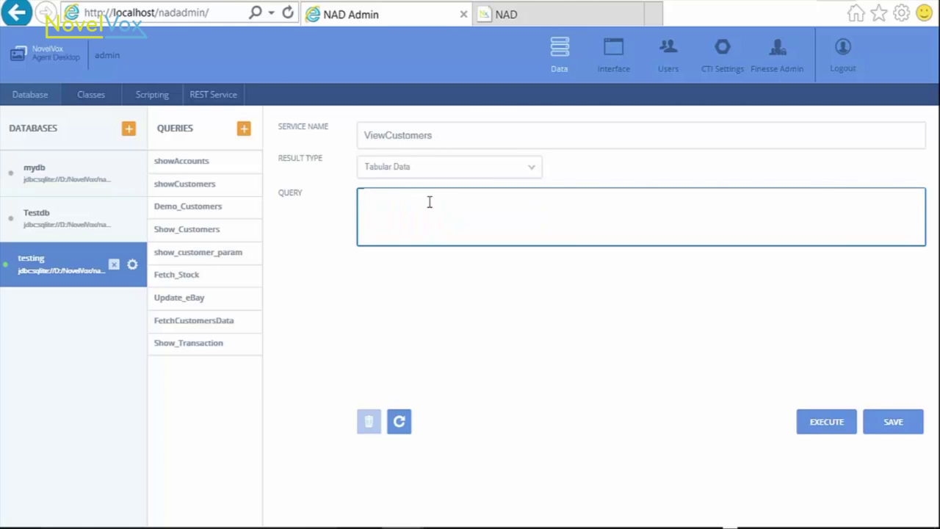
type("SElect * from Customers")
left_click(828, 430)
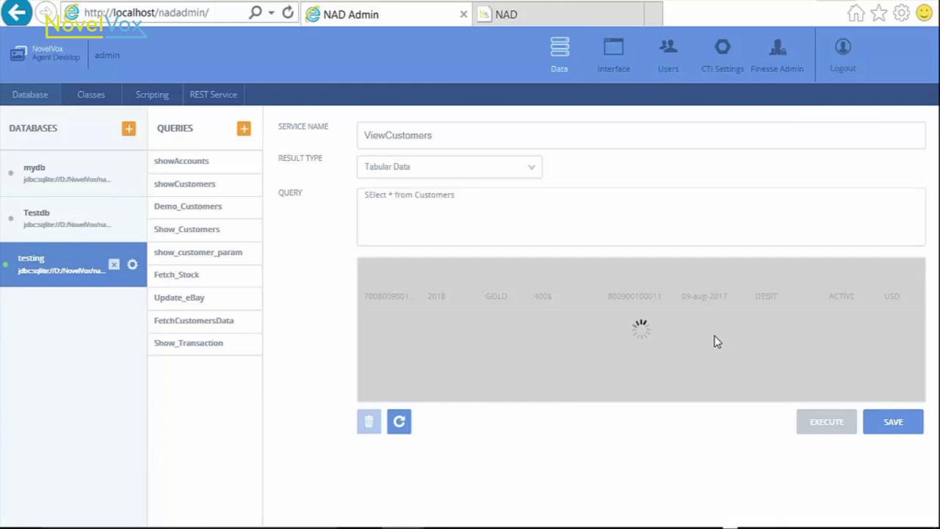
left_click(893, 427)
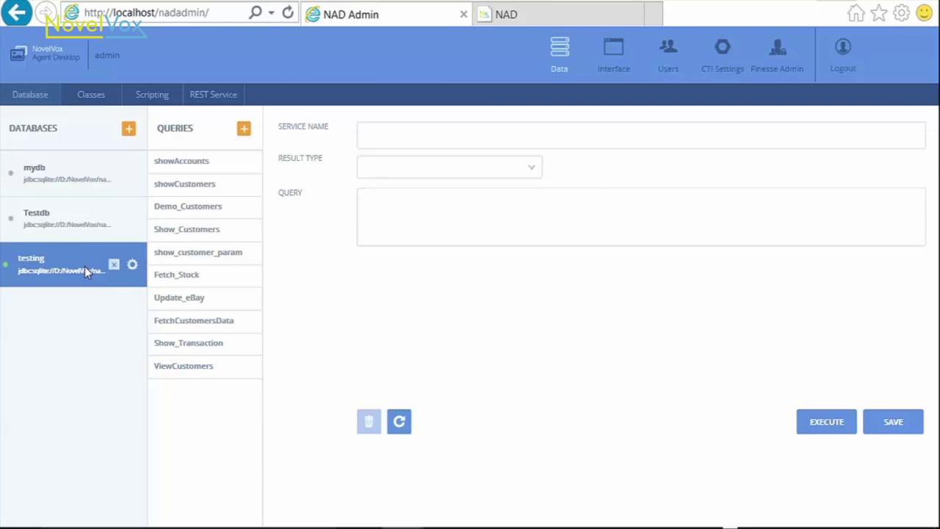
Name a new service ViewTransactions with Value Object as its result type.
left_click(416, 136)
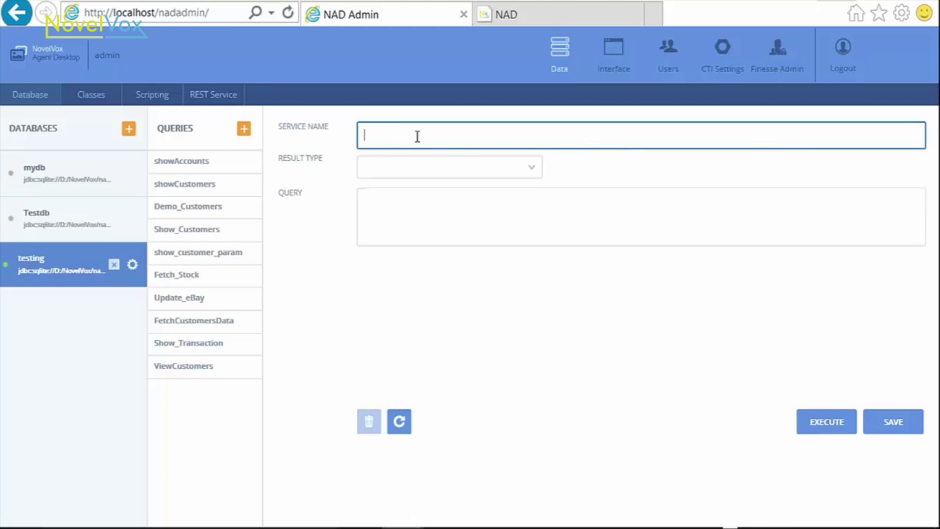
type("ViewTransactions")
left_click(430, 168)
left_click(421, 196)
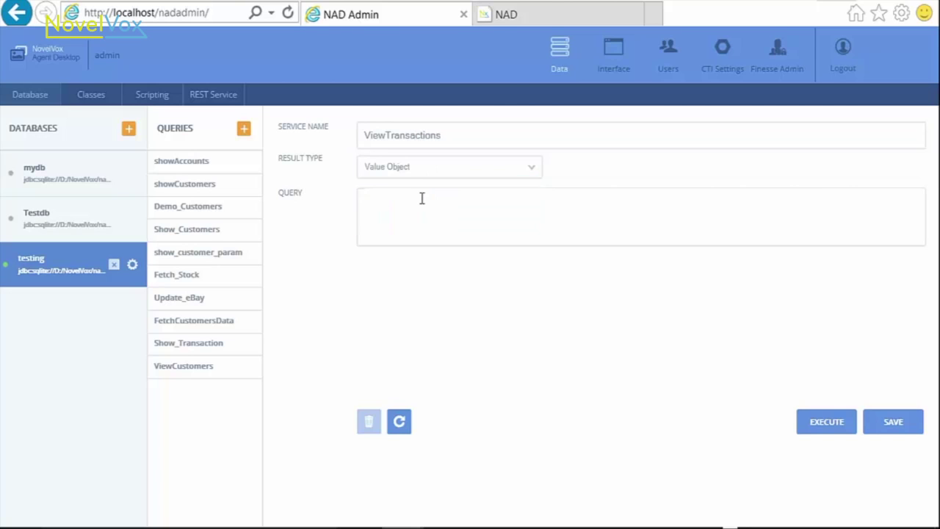
Write 'Select * from CreditCard where customerid=#id#', test it with the parameter, and save.
left_click(423, 198)
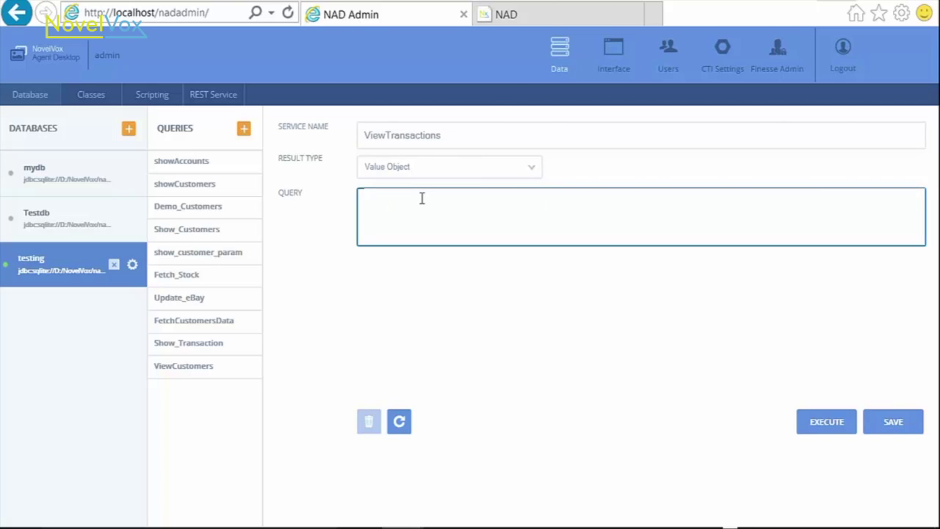
type("Select")
type(" * ")
type("from CreditCard where customer")
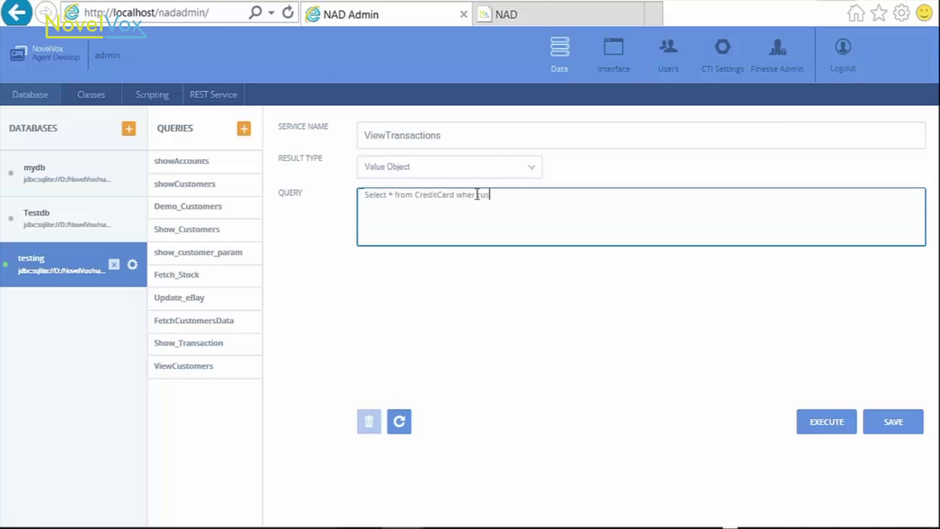
type("id=")
type("#id#")
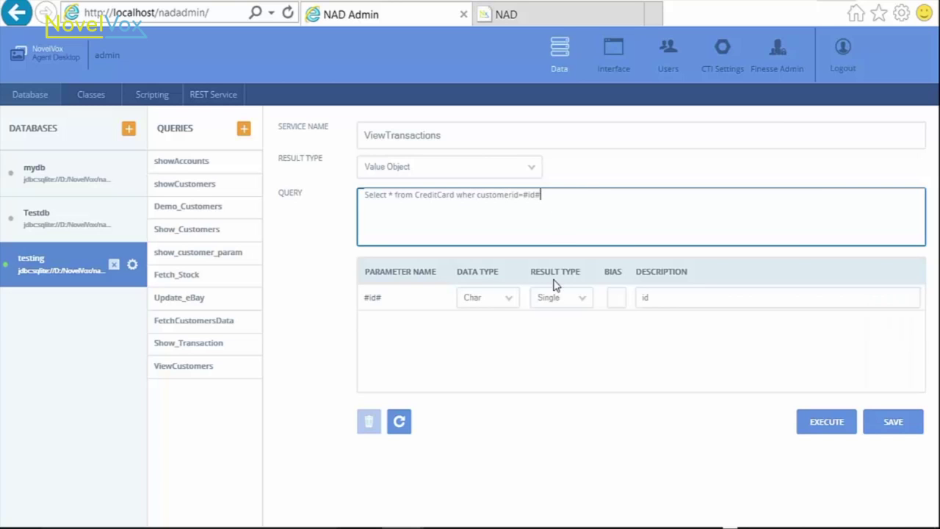
left_click(556, 291)
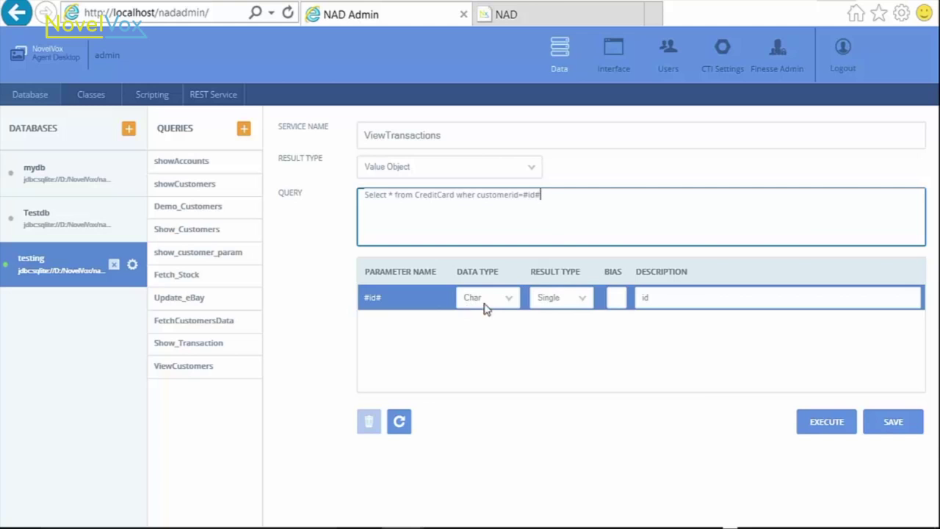
left_click(832, 428)
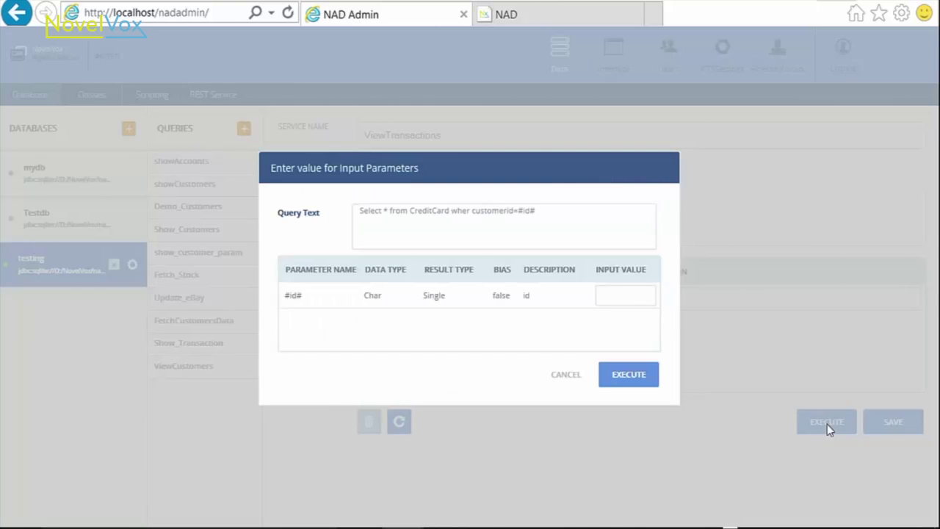
left_click(632, 372)
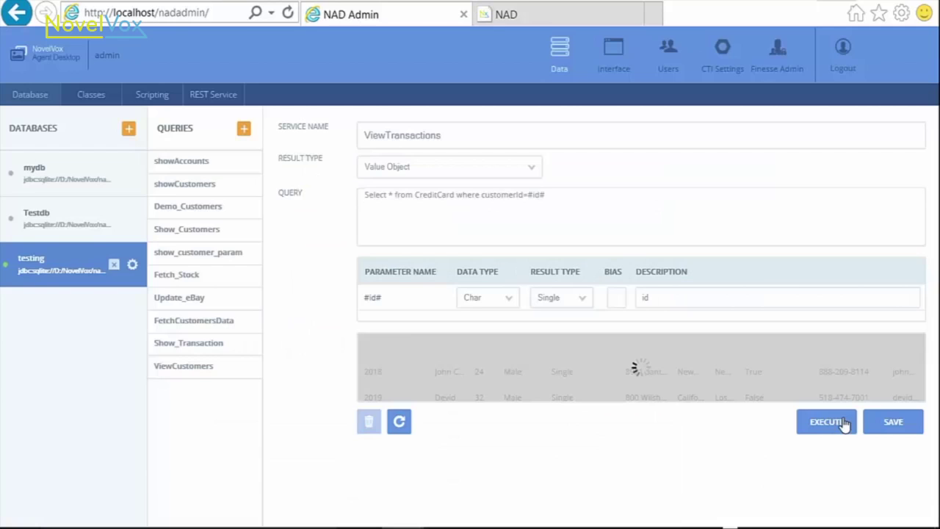
left_click(892, 425)
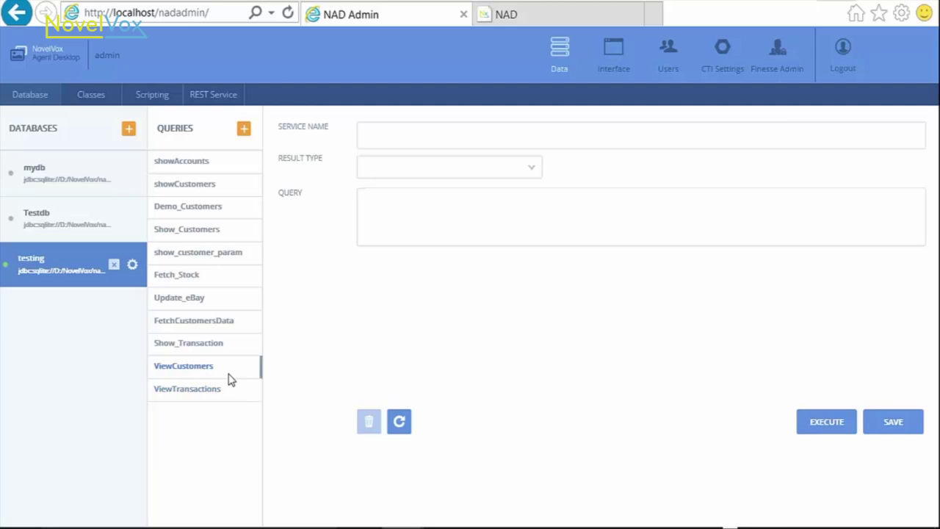
Switch to the Interface designer and select each Demo1 form element, ending on Load Data.
left_click(609, 72)
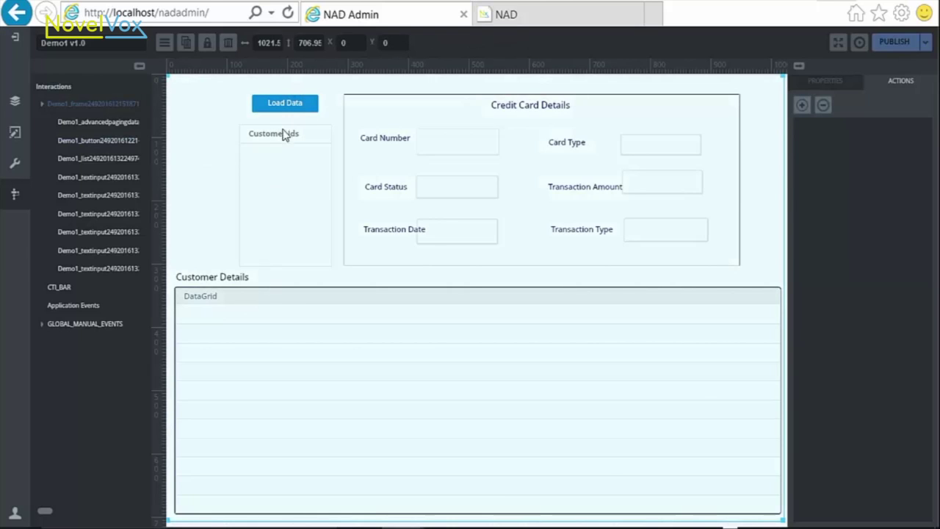
left_click(290, 105)
left_click(275, 161)
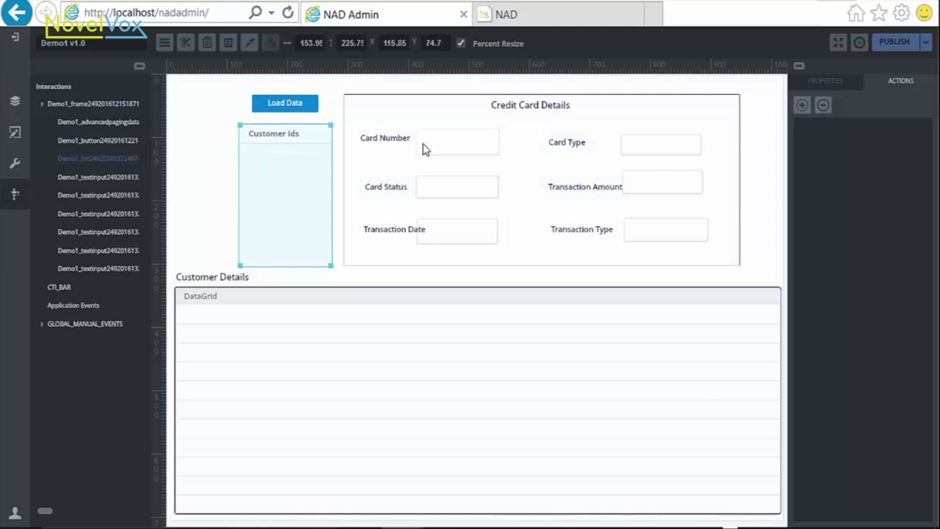
left_click(485, 154)
left_click(661, 147)
left_click(665, 184)
left_click(556, 349)
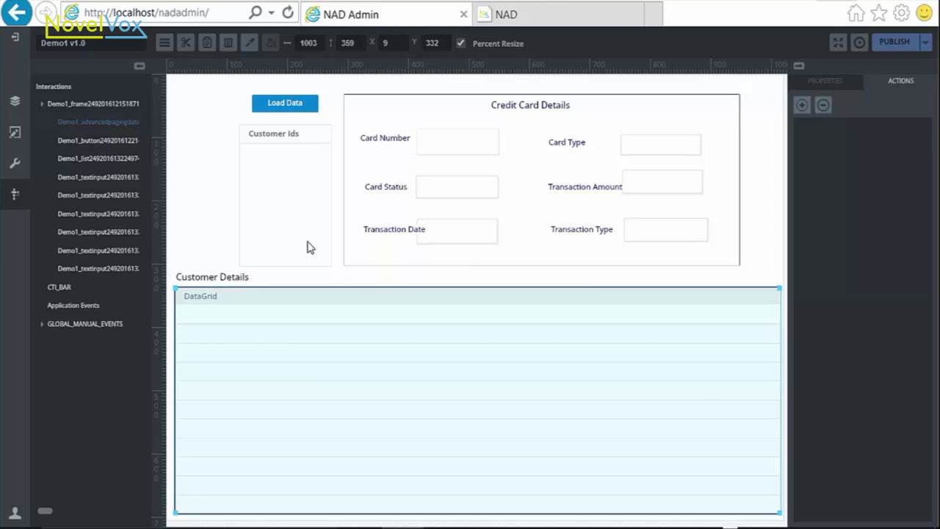
left_click(309, 248)
left_click(315, 357)
left_click(295, 108)
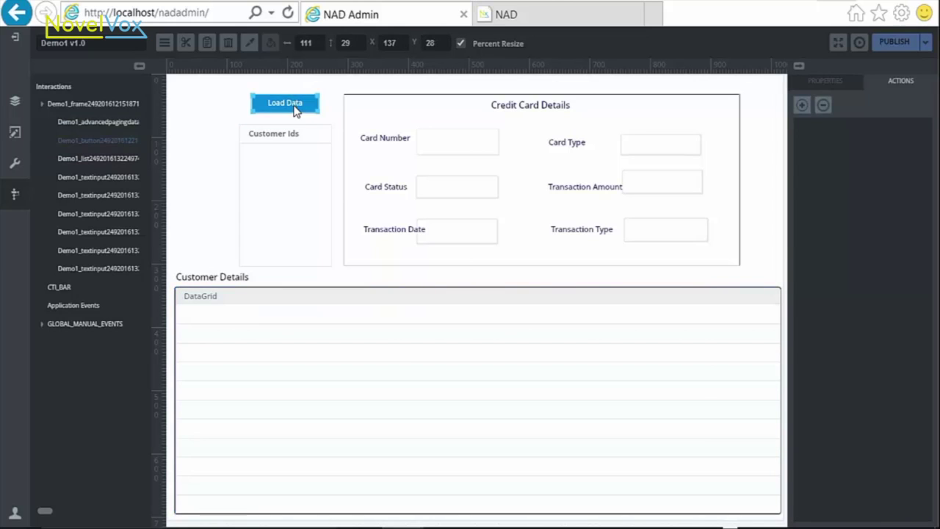
Give the Load Data button a saved onClick Request Service action calling the ViewCustomers DB service.
left_click(802, 105)
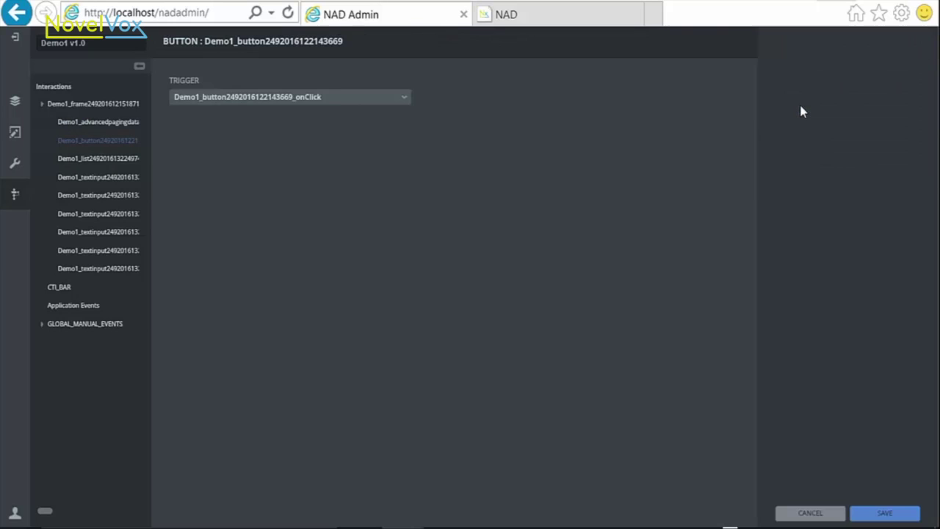
left_click(338, 96)
left_click(216, 127)
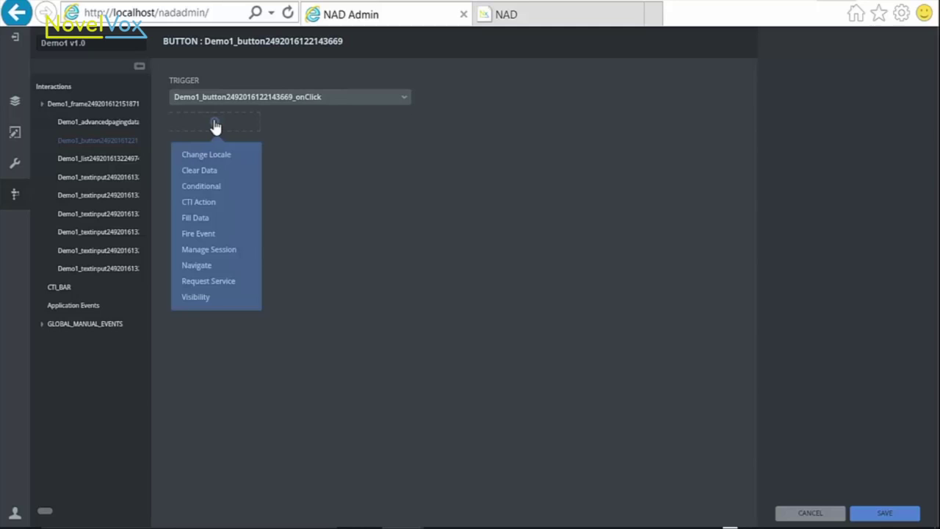
left_click(224, 281)
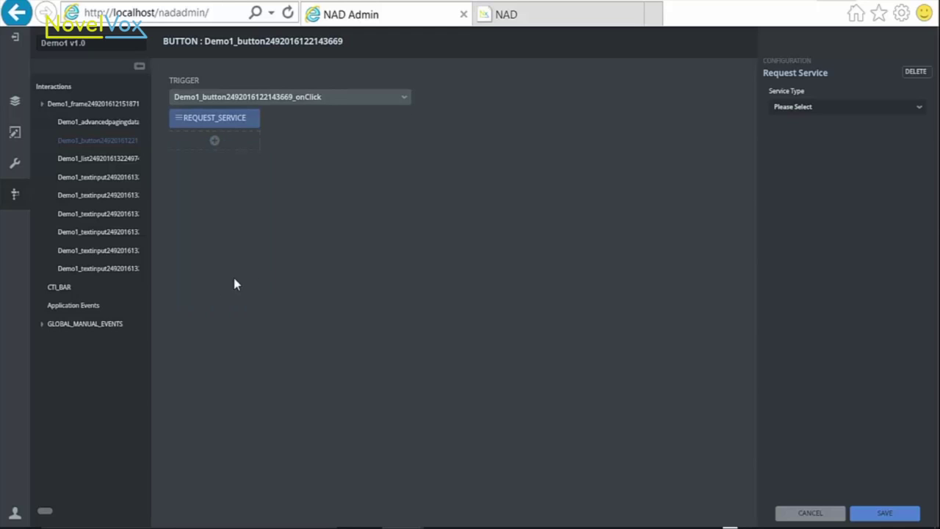
left_click(836, 106)
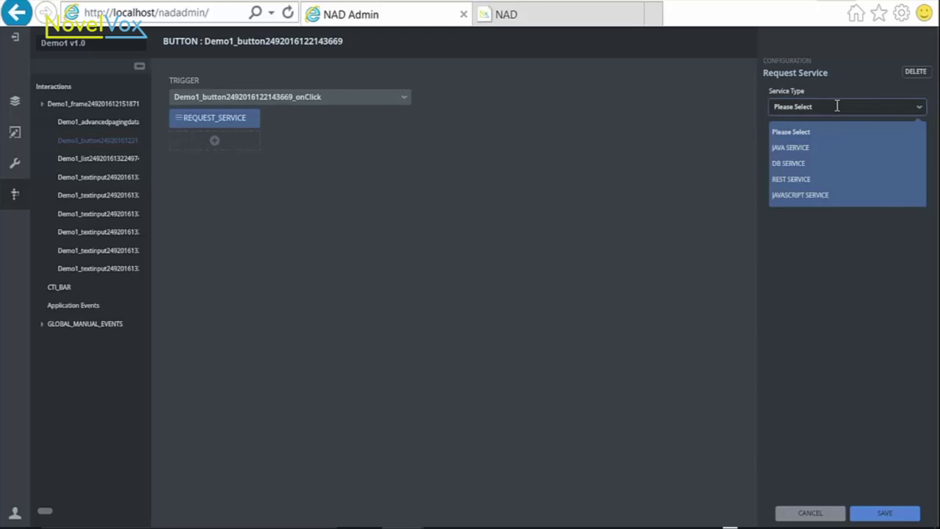
left_click(797, 164)
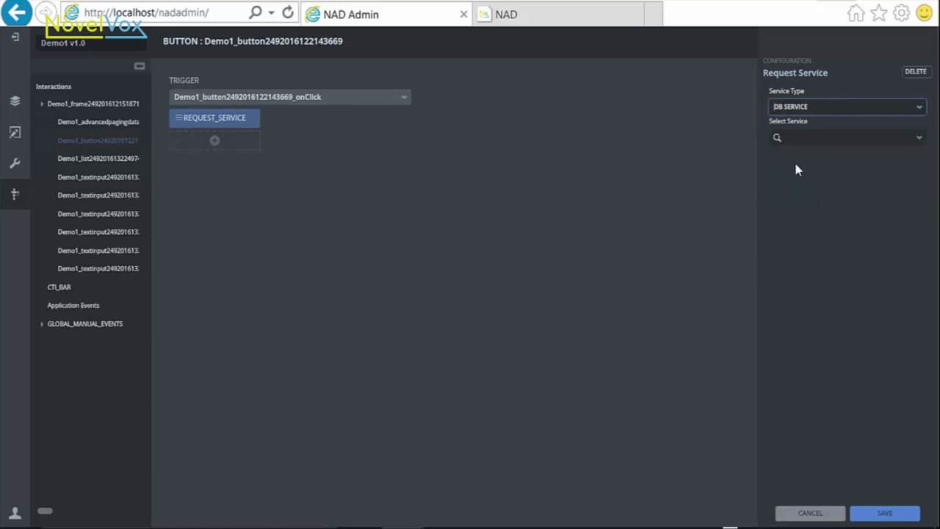
left_click(791, 137)
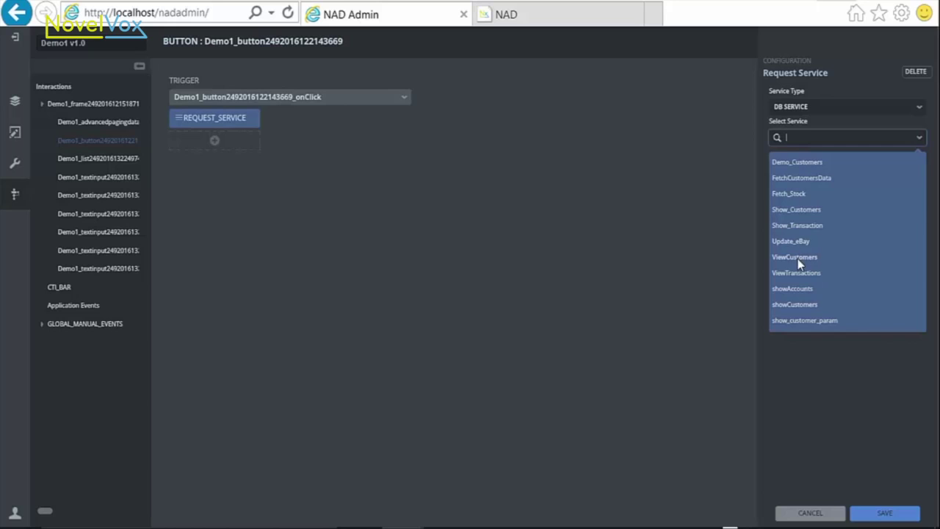
left_click(799, 261)
left_click(890, 512)
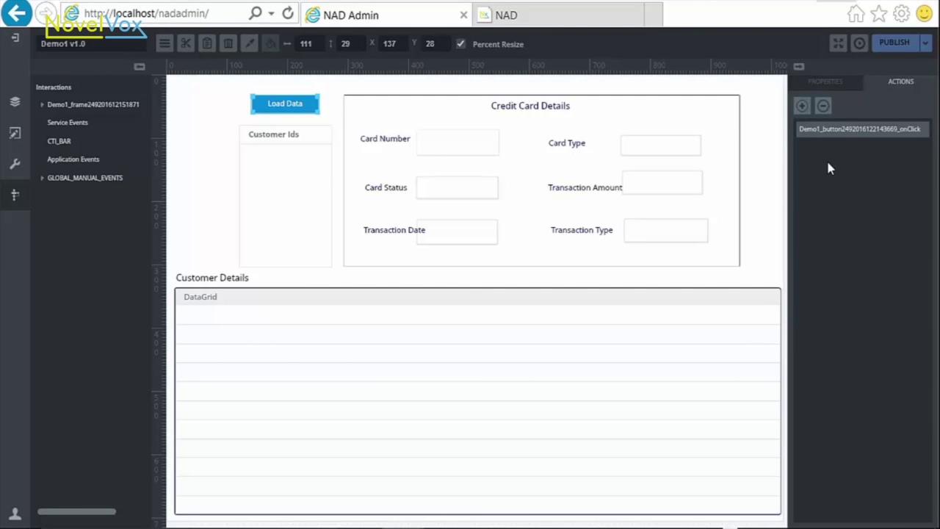
Set the Customer Ids list's label field to customerId.
left_click(273, 211)
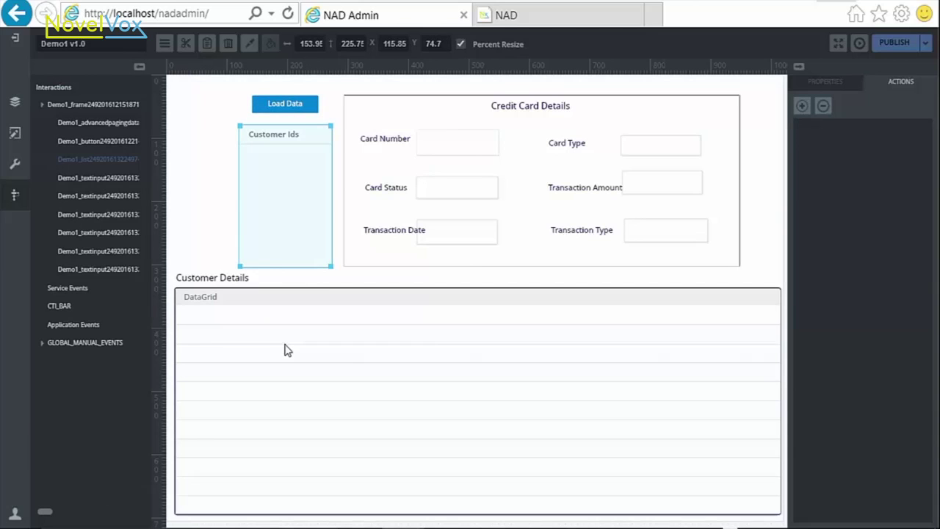
left_click(298, 230)
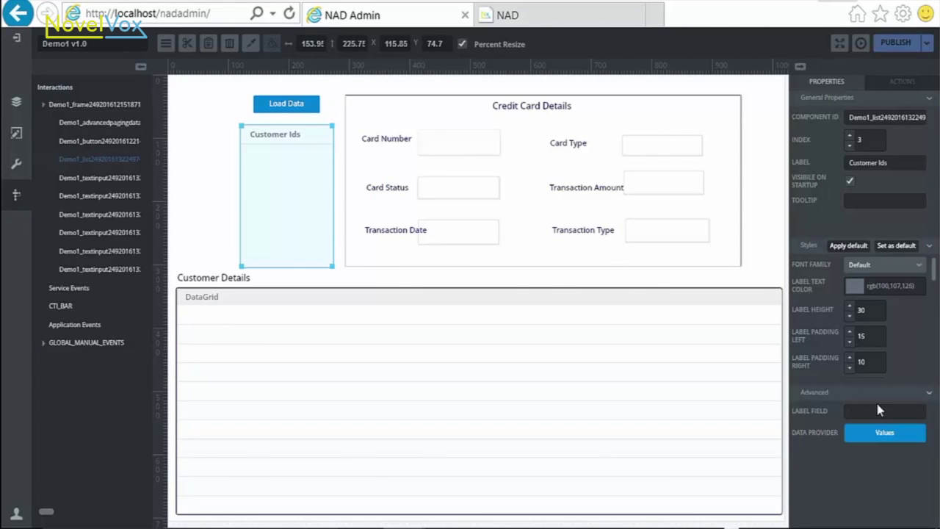
type("customerId")
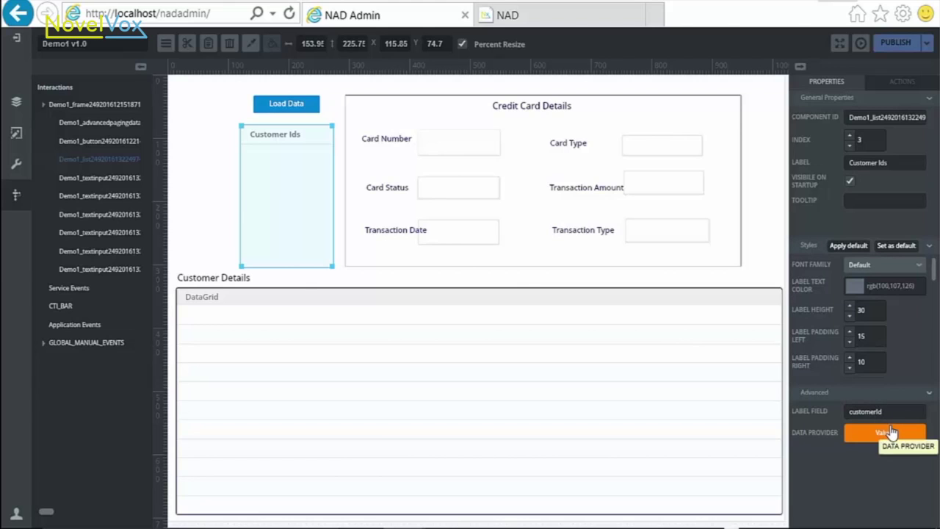
Add a saved Fill Data action to the list, triggered by the ViewCustomers service event.
left_click(892, 84)
left_click(803, 107)
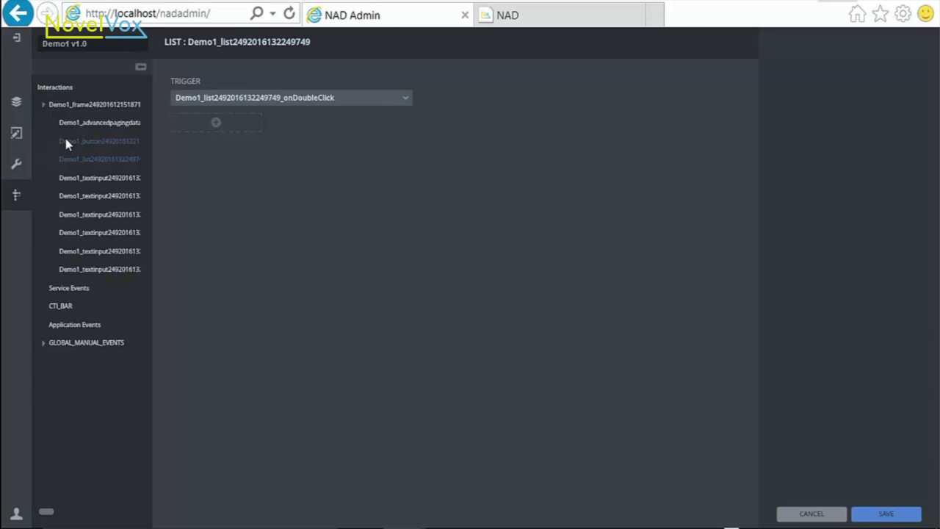
left_click(58, 289)
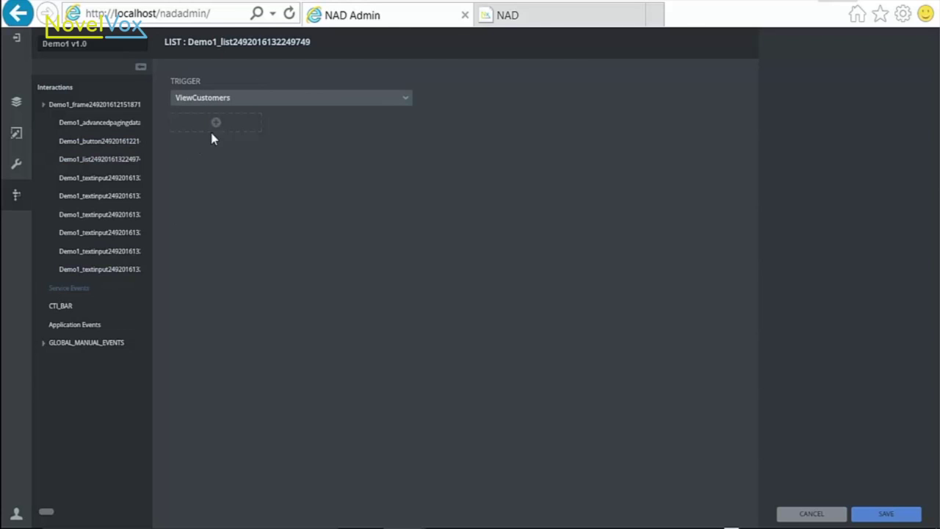
left_click(250, 97)
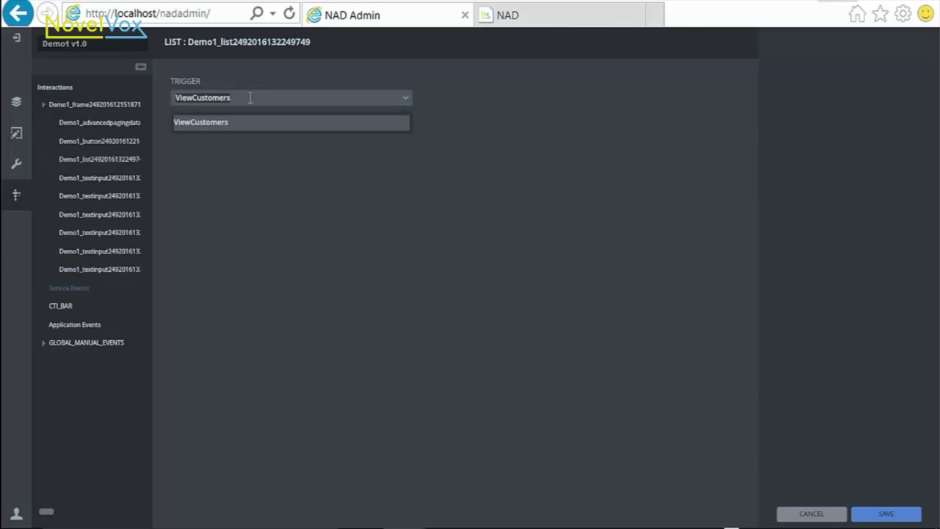
left_click(216, 196)
left_click(216, 123)
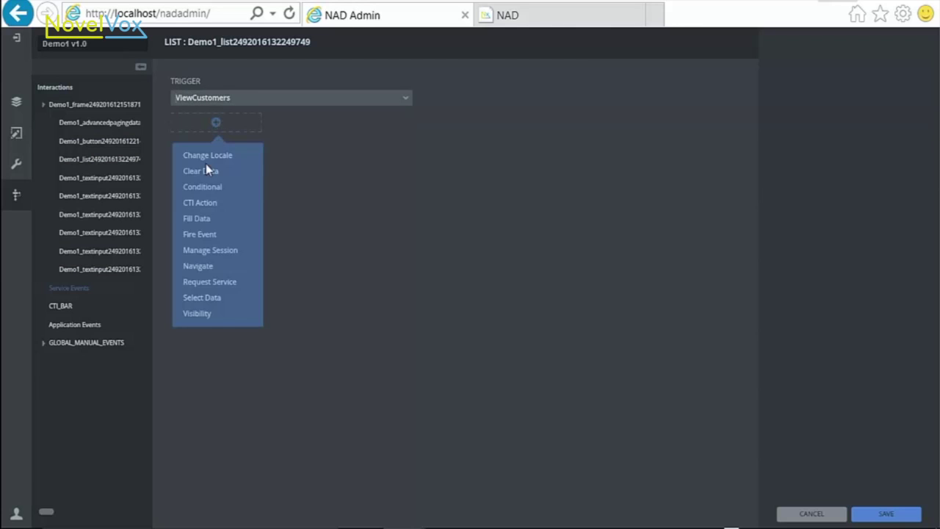
left_click(199, 219)
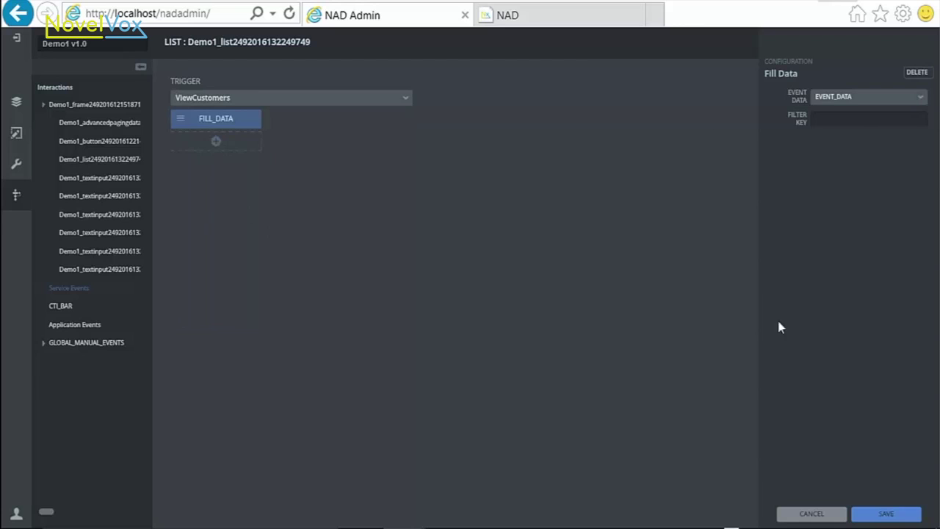
left_click(886, 516)
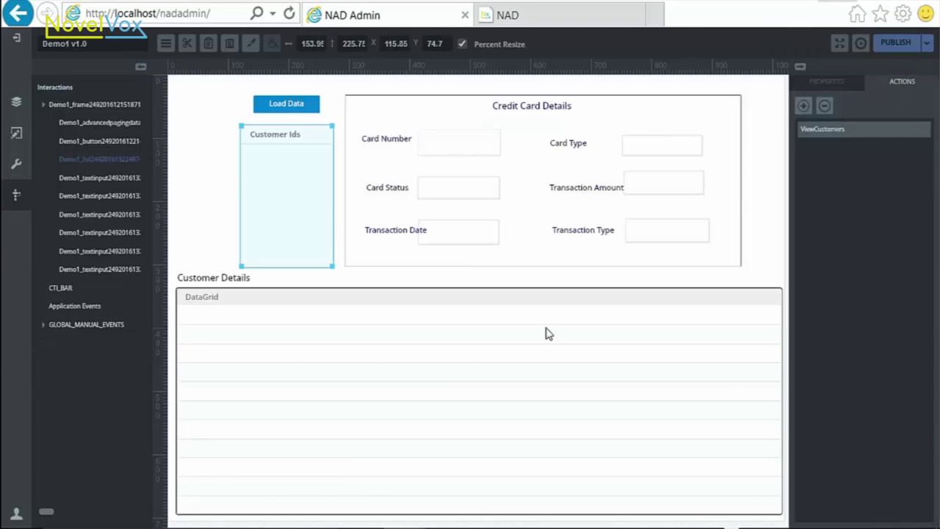
Add a ViewCustomers-triggered Fill Data action to the Customer Details DataGrid and save it.
left_click(509, 360)
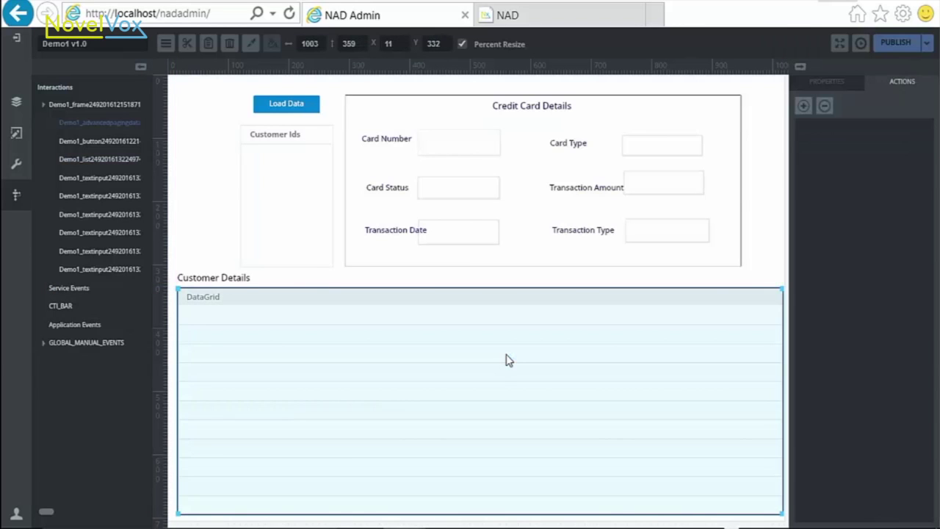
left_click(803, 107)
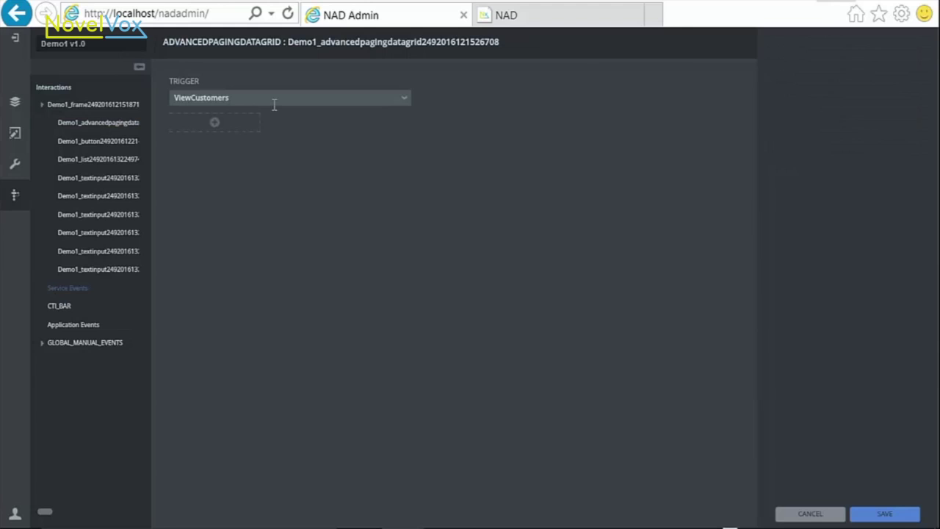
left_click(215, 127)
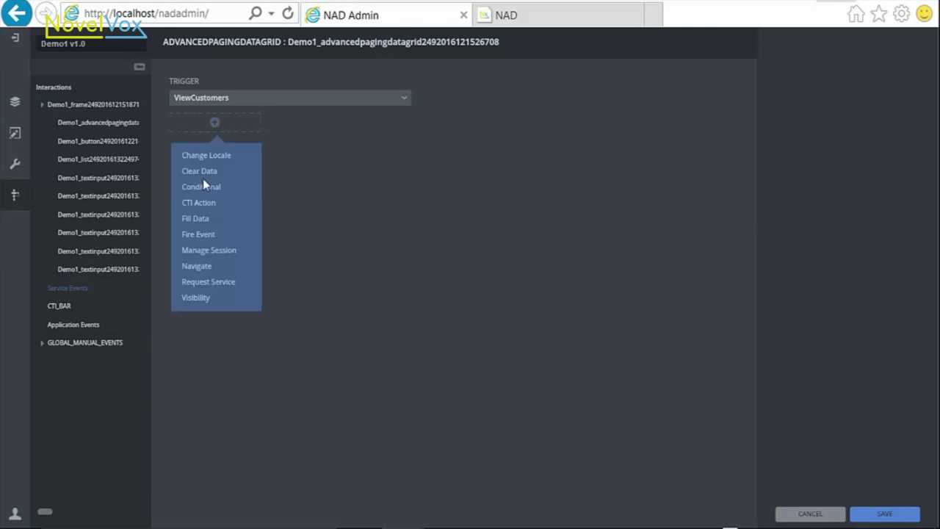
left_click(197, 217)
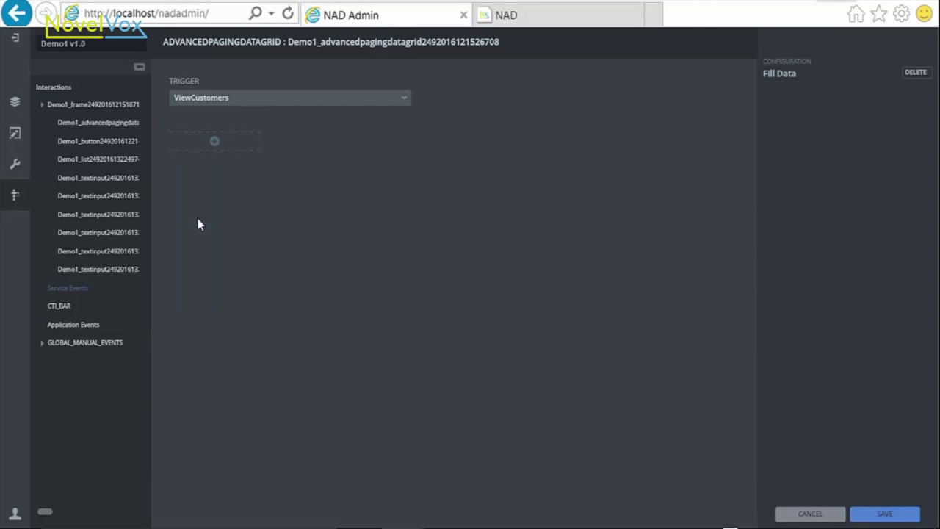
left_click(885, 513)
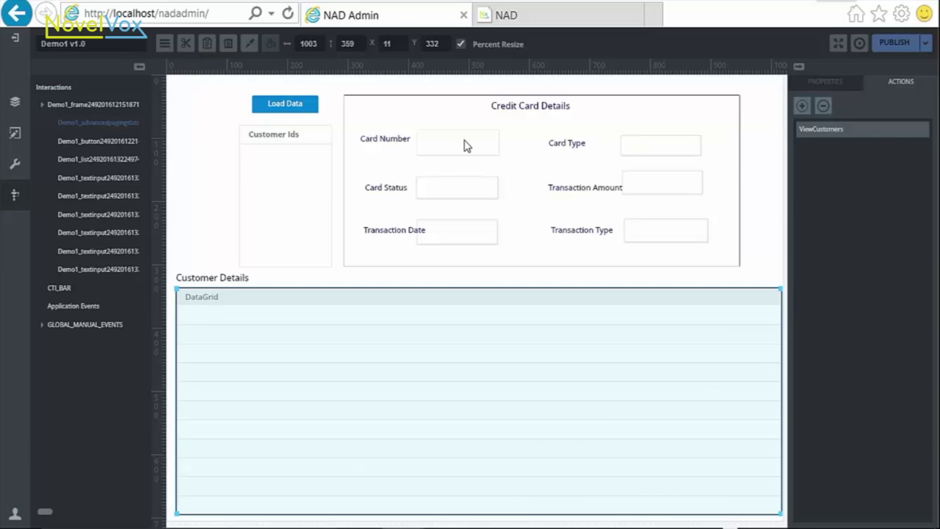
Add an onDoubleClick Request Service action to the Customer Ids list calling DB service ViewTransactions.
left_click(304, 160)
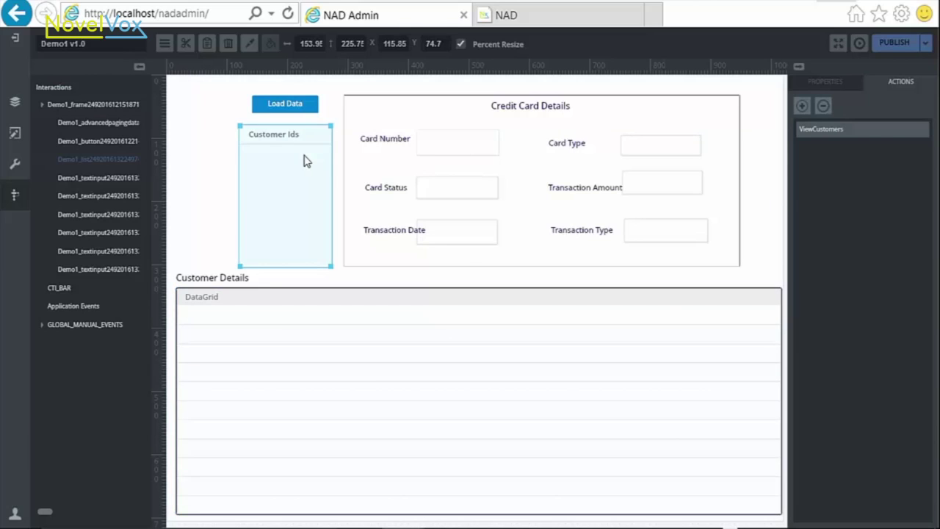
left_click(803, 108)
left_click(214, 123)
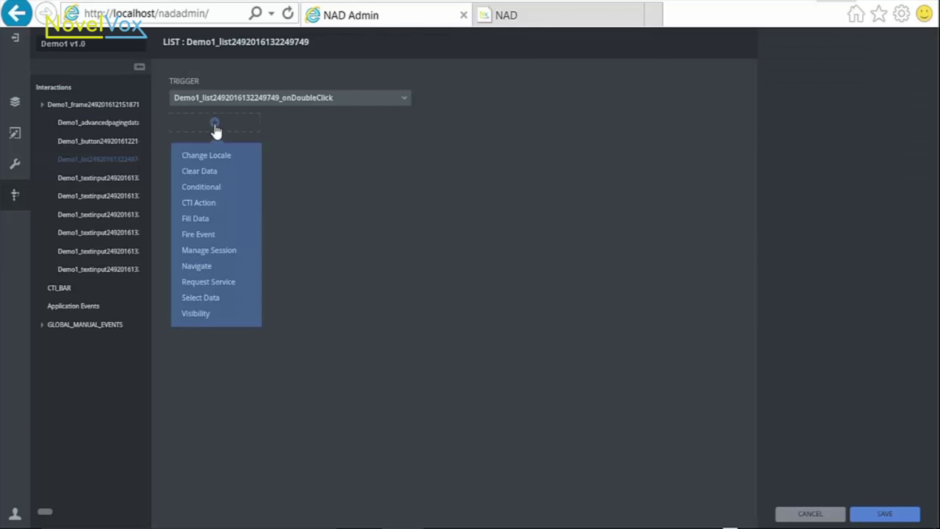
left_click(213, 281)
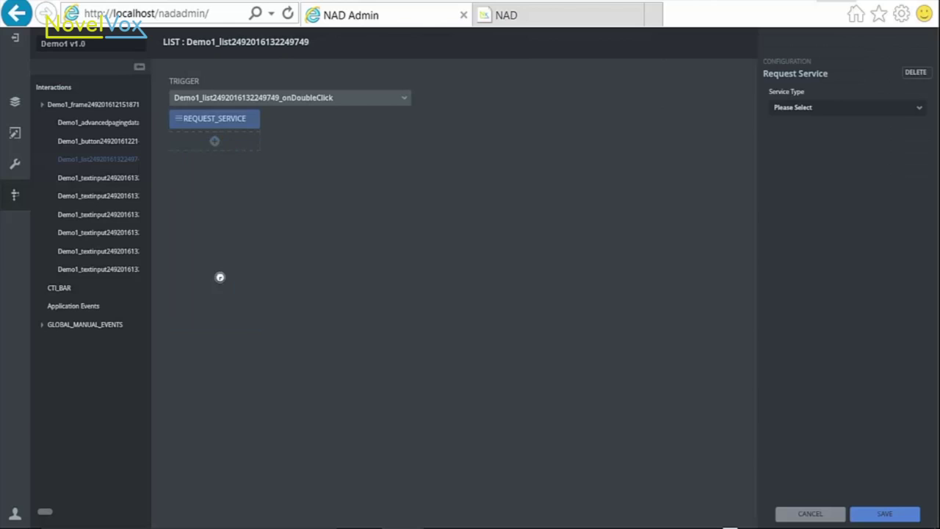
left_click(820, 109)
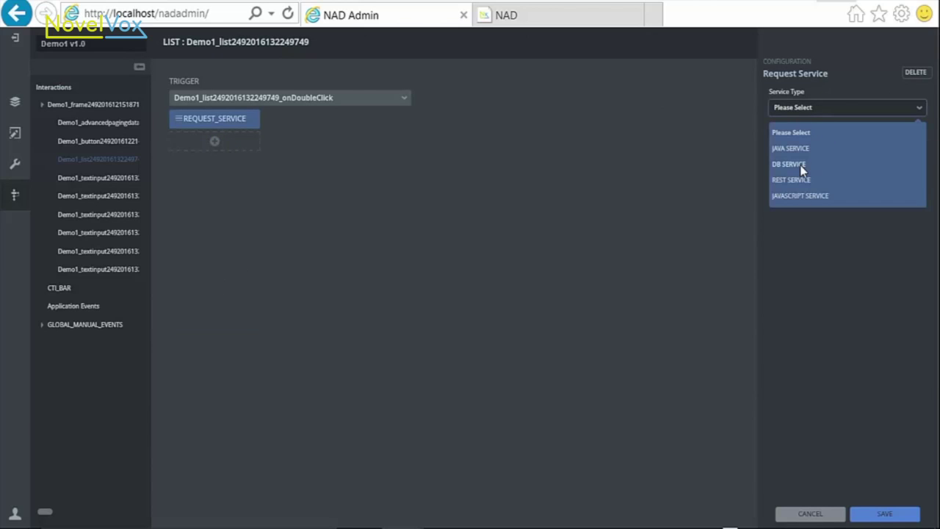
left_click(800, 165)
left_click(805, 138)
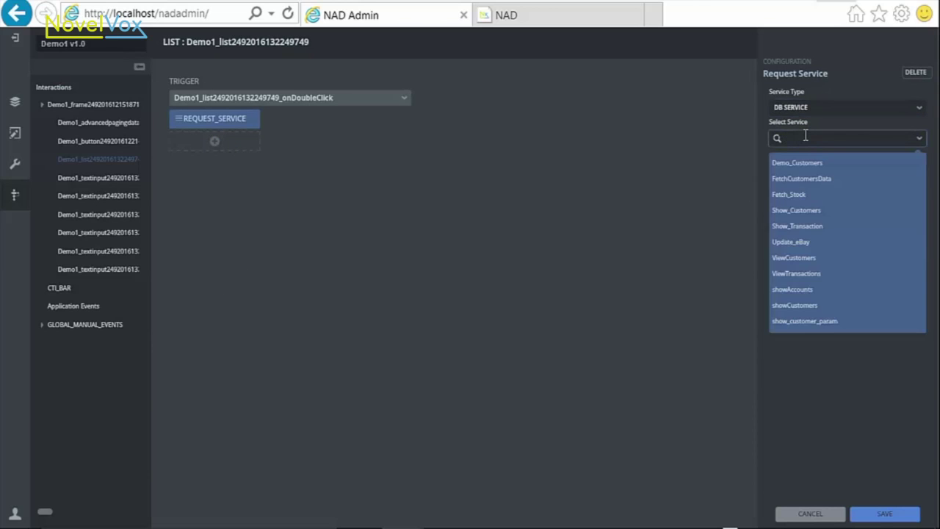
left_click(801, 273)
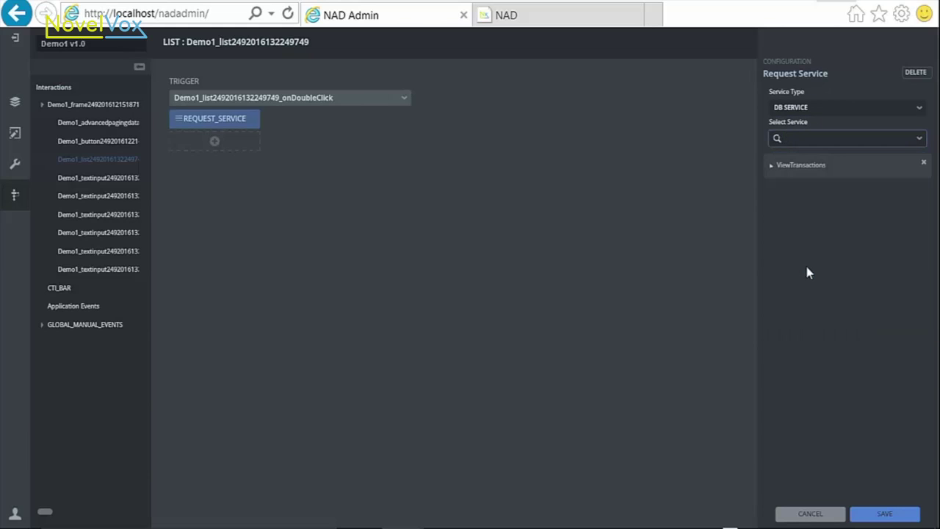
Set the id parameter's filter key to customerId and save the action.
left_click(772, 170)
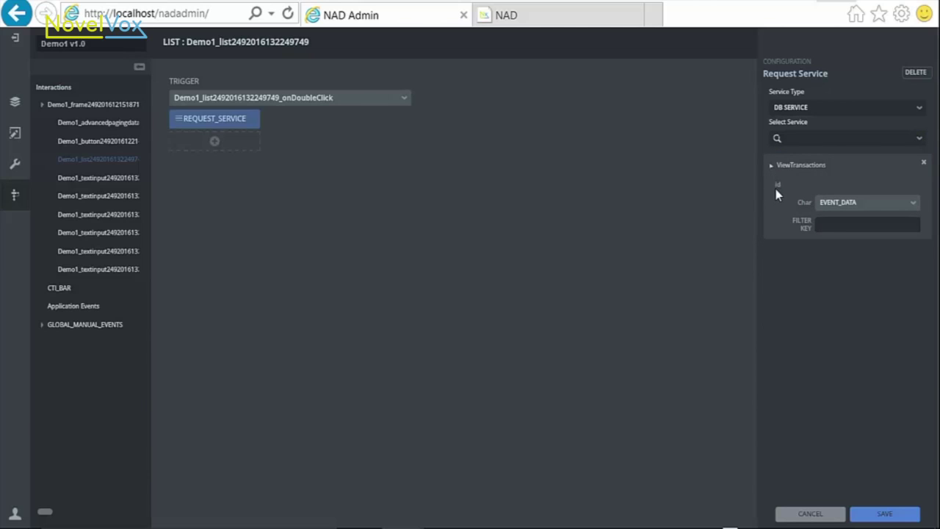
left_click(850, 224)
type("customerId")
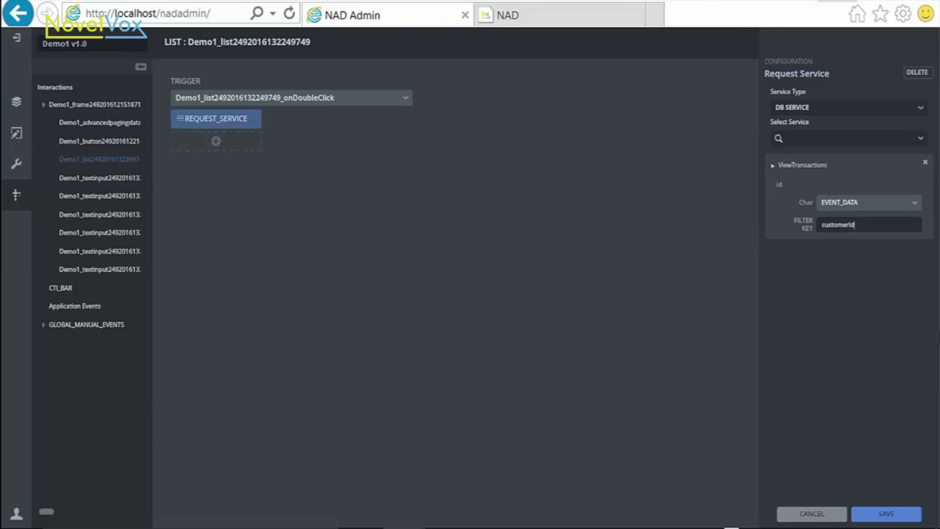
left_click(887, 513)
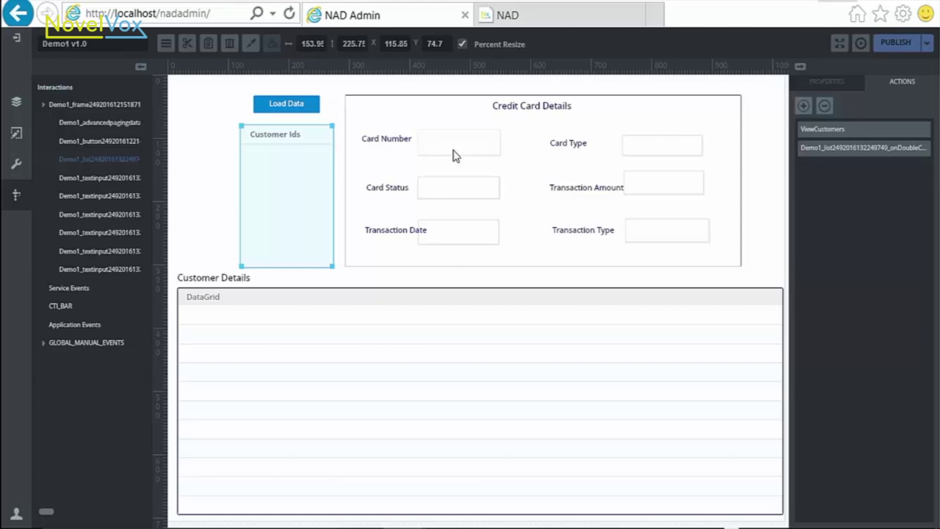
Give the Card Number box a ViewTransactions-triggered Fill Data action with filter key cardNumber.
left_click(454, 152)
left_click(804, 106)
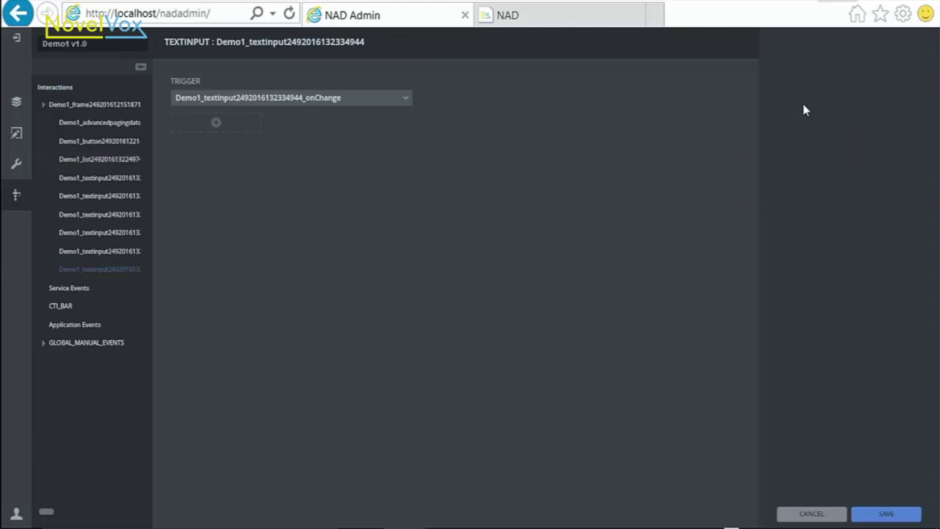
left_click(81, 288)
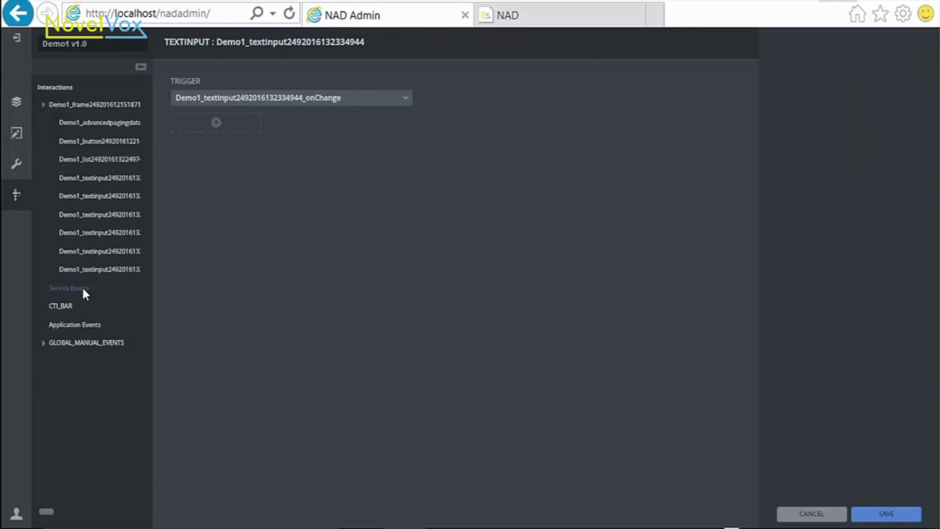
left_click(256, 96)
left_click(247, 142)
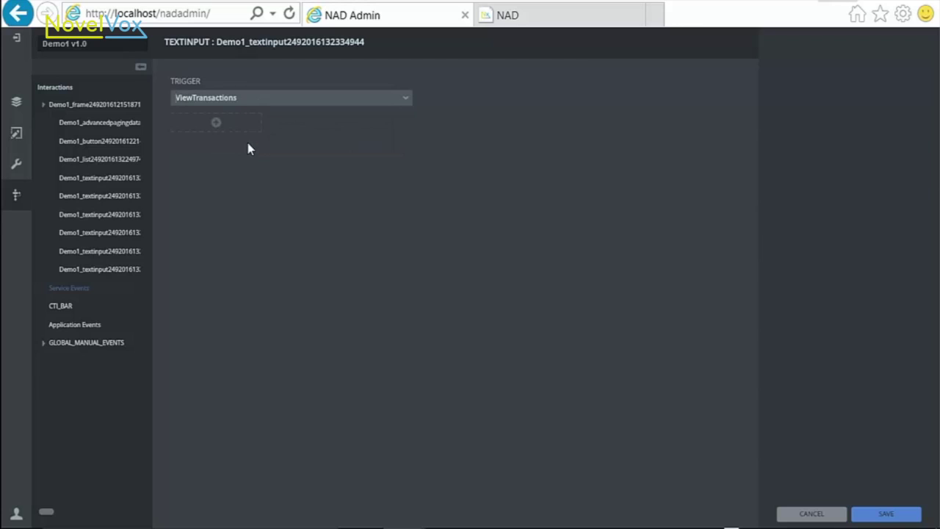
left_click(216, 123)
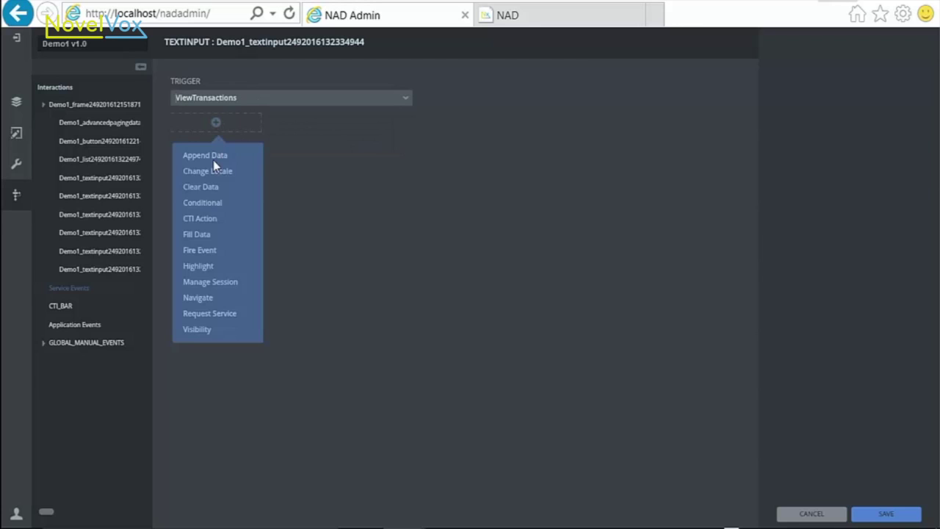
left_click(198, 236)
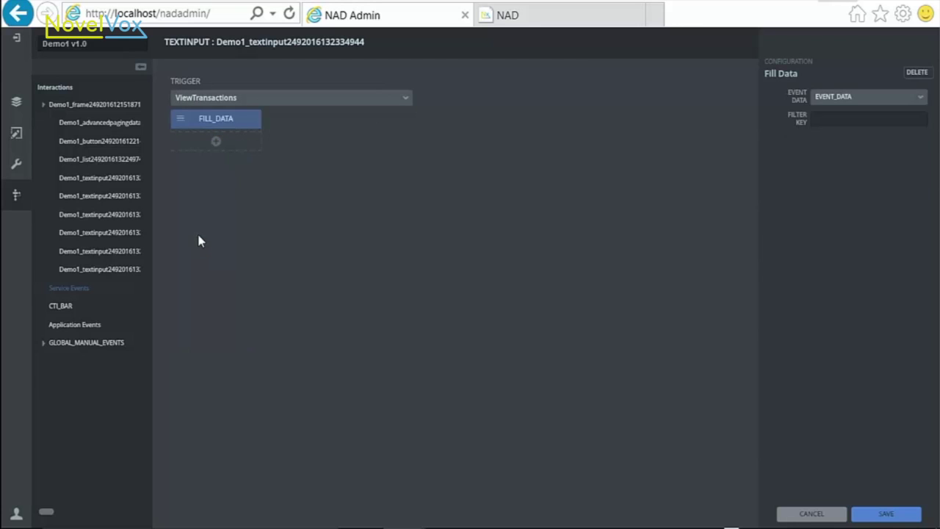
left_click(839, 119)
type("cardNumber")
Save the Card Number action, then give Card Type a ViewTransactions Fill Data action keyed cardType.
left_click(864, 517)
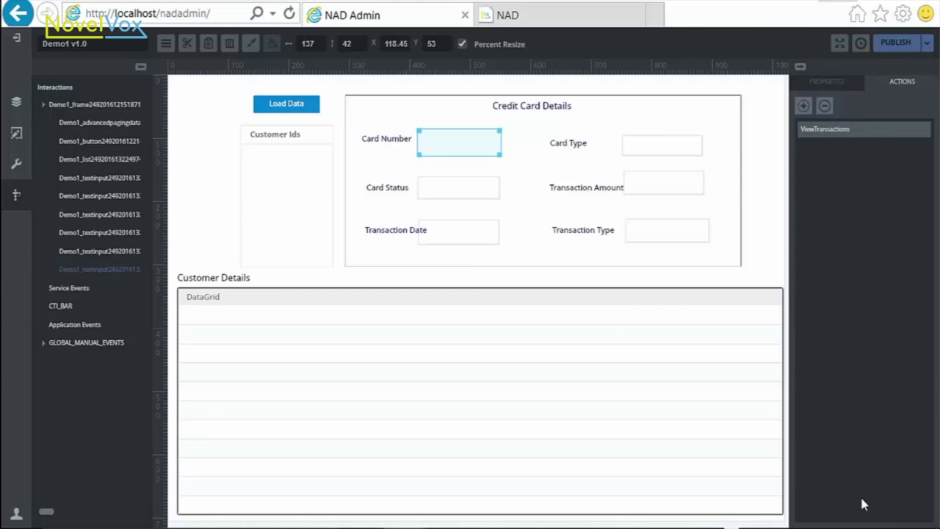
left_click(644, 148)
left_click(804, 106)
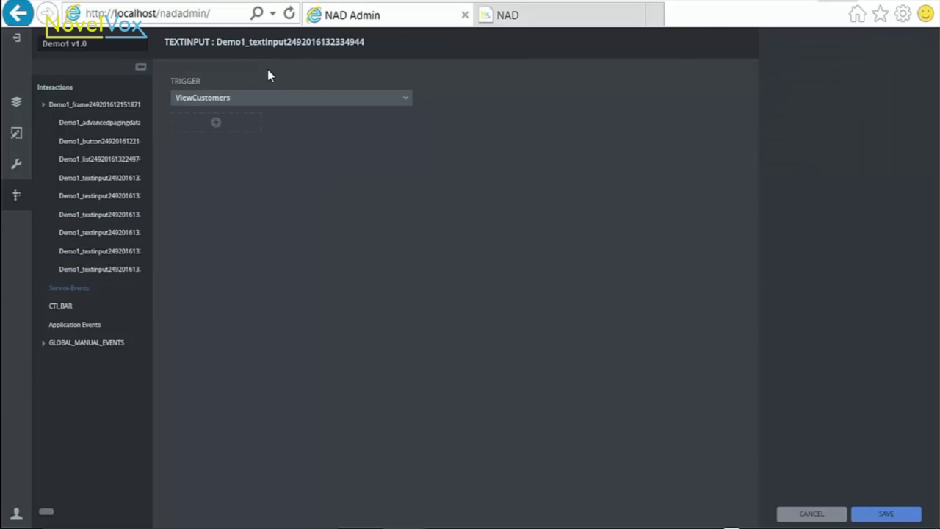
left_click(269, 98)
left_click(238, 138)
left_click(216, 126)
left_click(203, 234)
left_click(831, 117)
type("cardType")
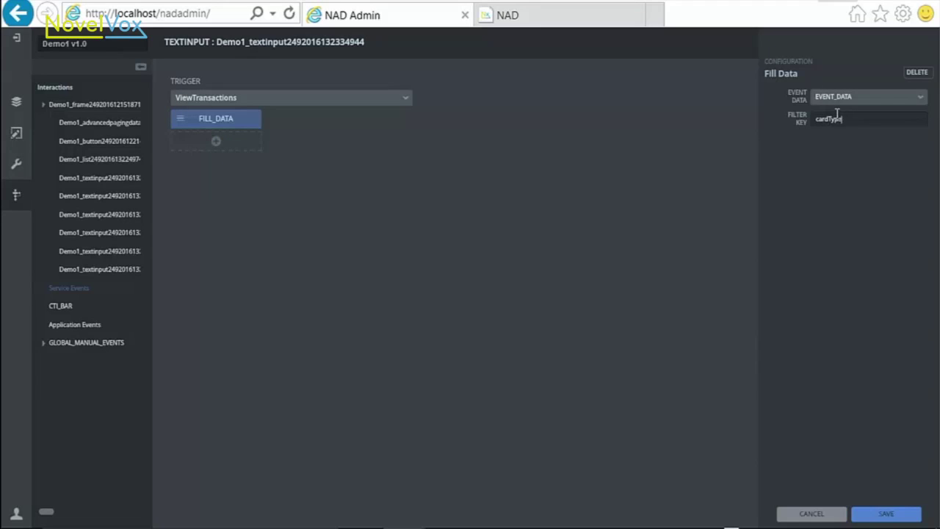
left_click(886, 514)
Give the Card Status box a saved service-event Fill Data action keyed on card status.
left_click(459, 196)
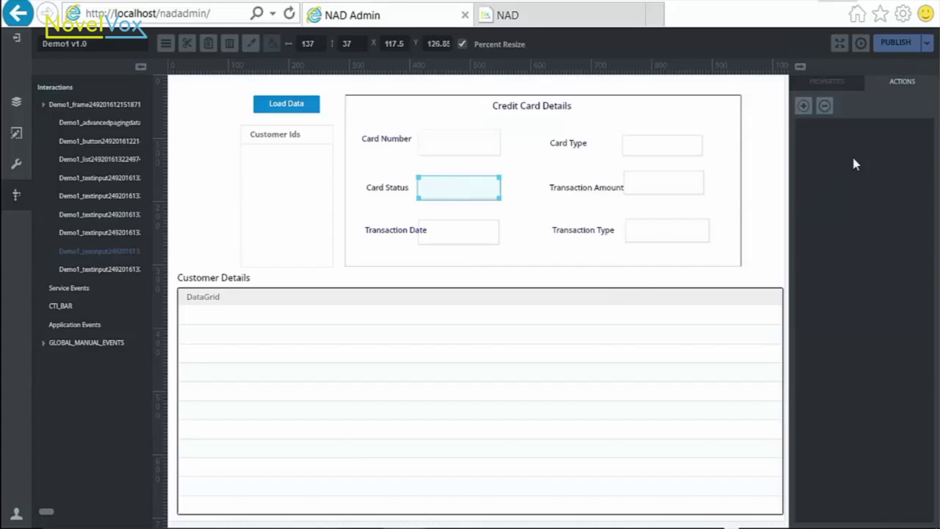
left_click(804, 106)
left_click(81, 287)
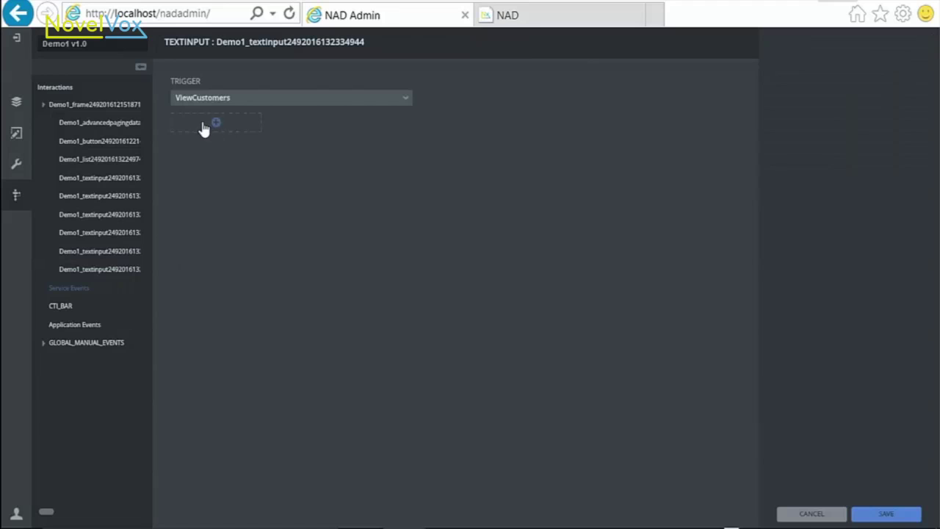
left_click(215, 125)
left_click(193, 235)
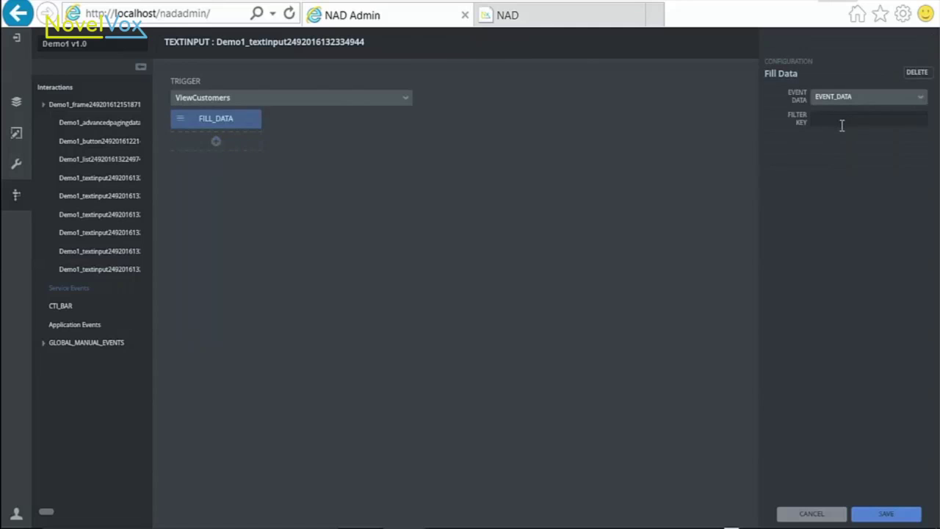
left_click(842, 121)
type("cardStatus")
left_click(886, 514)
left_click(636, 189)
Give Transaction Amount a ViewTransactions Fill Data action with filter key TransactionAmt and save it.
double_click(824, 131)
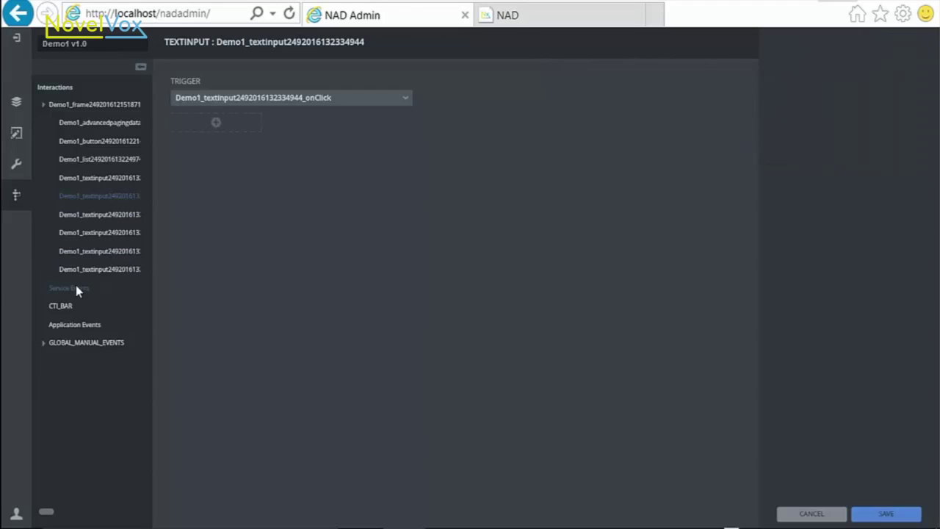
left_click(267, 99)
left_click(258, 137)
left_click(216, 122)
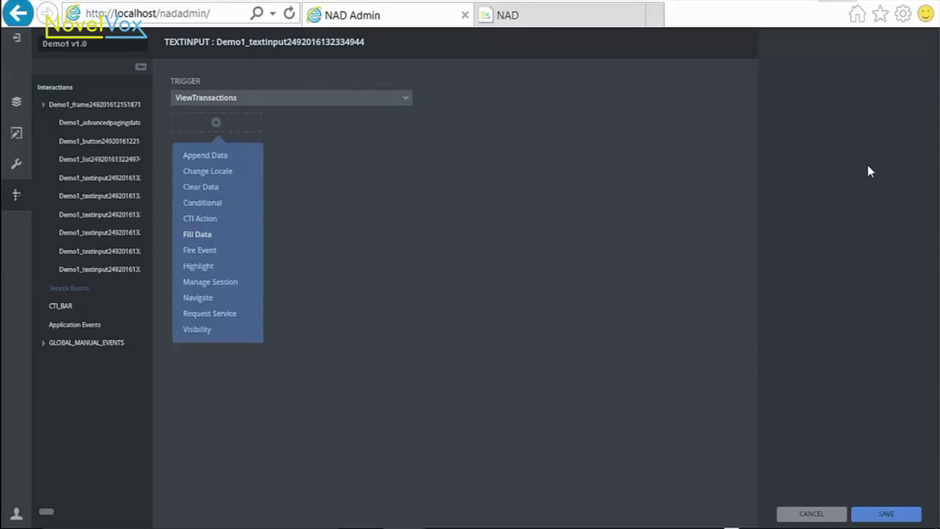
left_click(833, 121)
type("TransactionAmt")
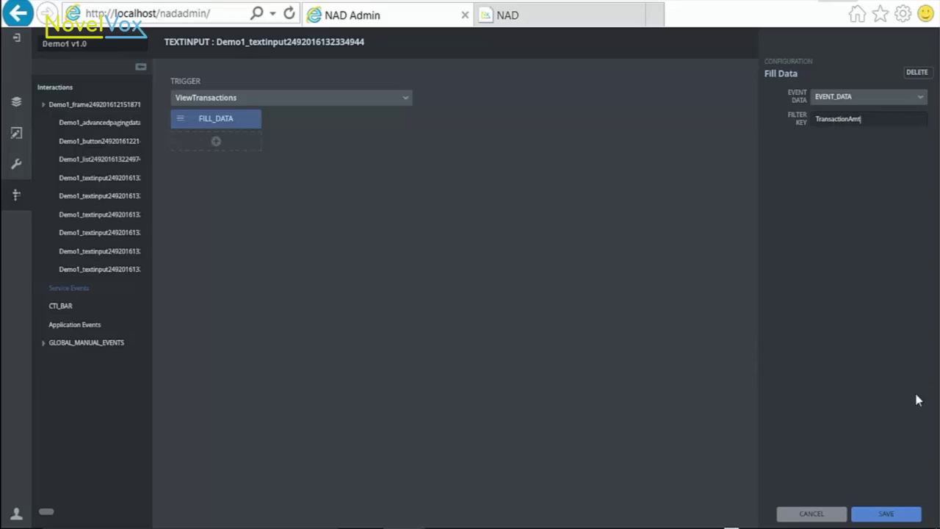
left_click(886, 514)
Add a ViewTransactions-triggered Fill Data action to the Transaction Date box.
left_click(481, 236)
left_click(803, 106)
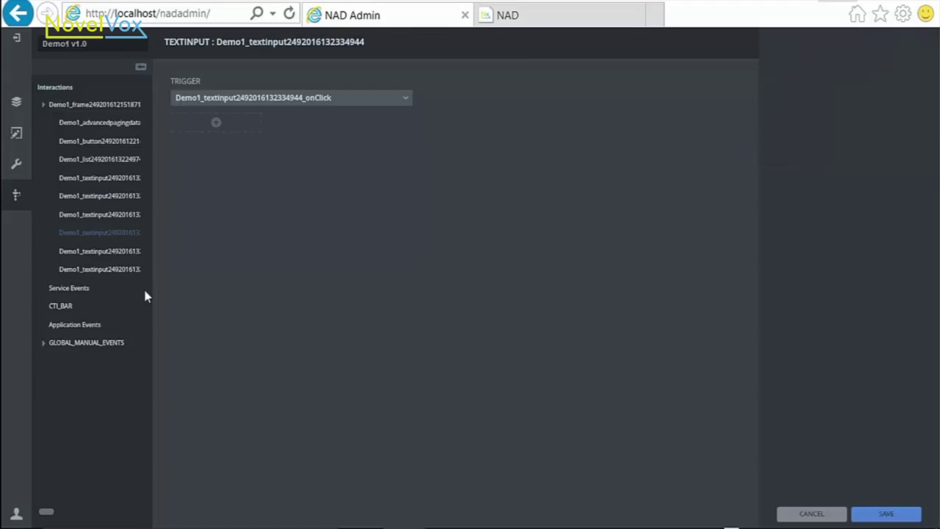
left_click(73, 288)
left_click(291, 99)
left_click(253, 137)
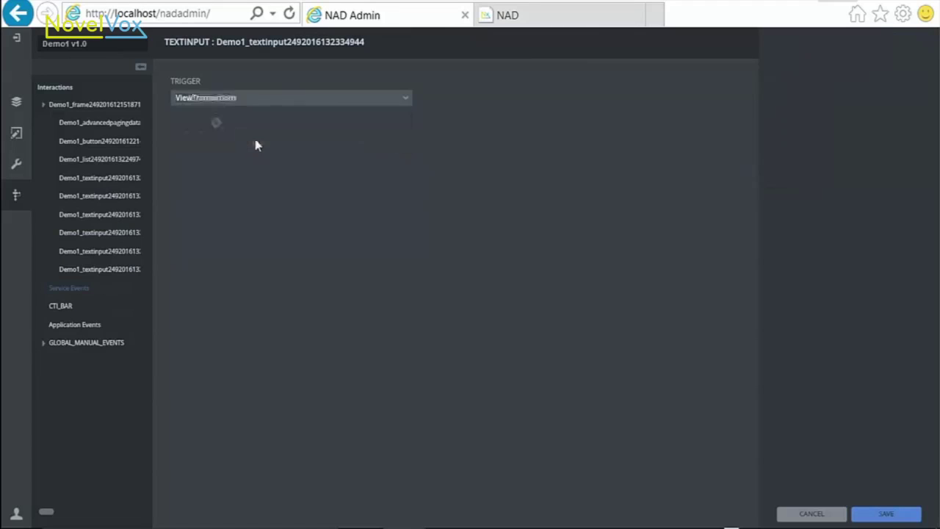
left_click(216, 122)
left_click(197, 234)
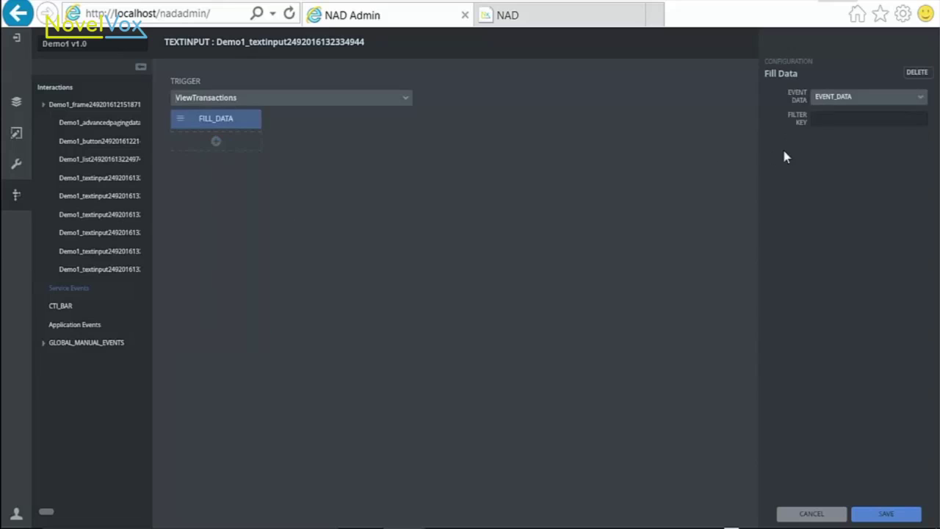
left_click(831, 117)
Save Transaction Date with key TransactionDate; give Transaction Type a ViewTransactions Fill Data keyed TransactionType.
type("TransactionDate")
left_click(886, 518)
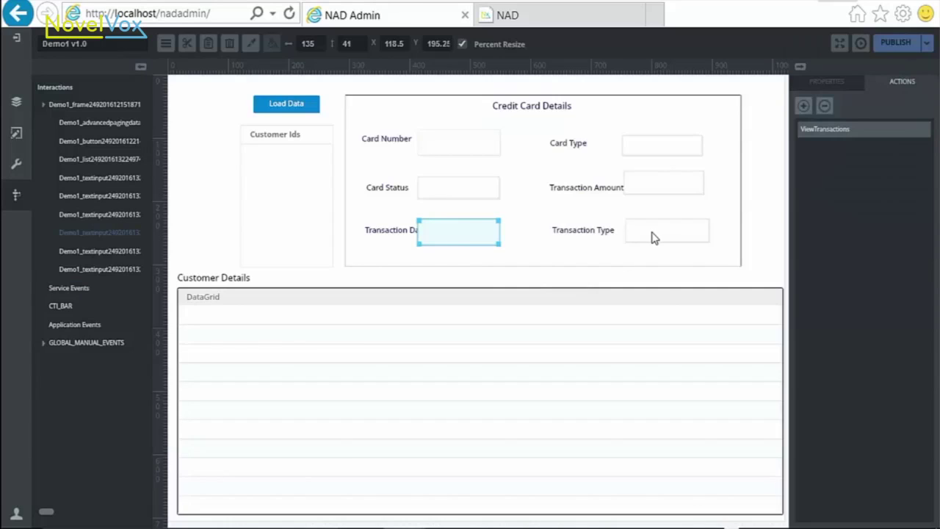
left_click(653, 236)
left_click(804, 107)
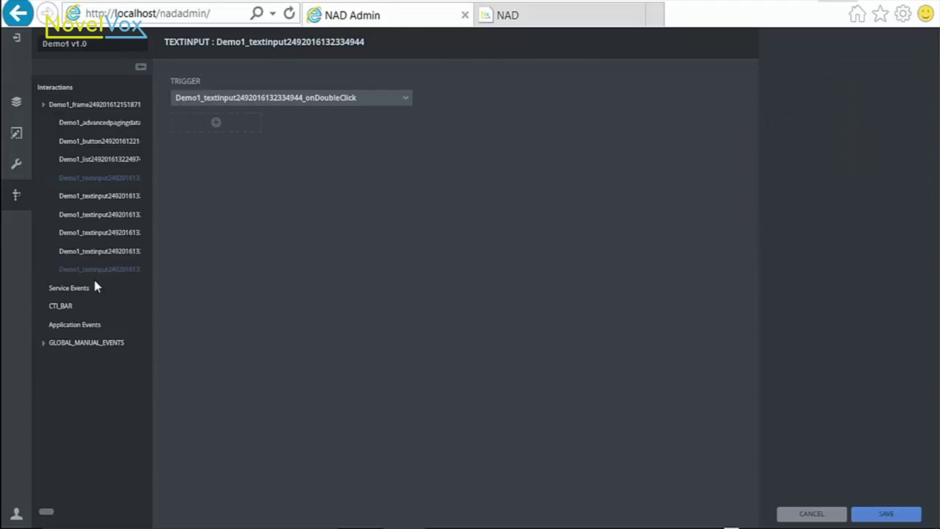
left_click(236, 116)
left_click(250, 97)
left_click(216, 137)
left_click(216, 123)
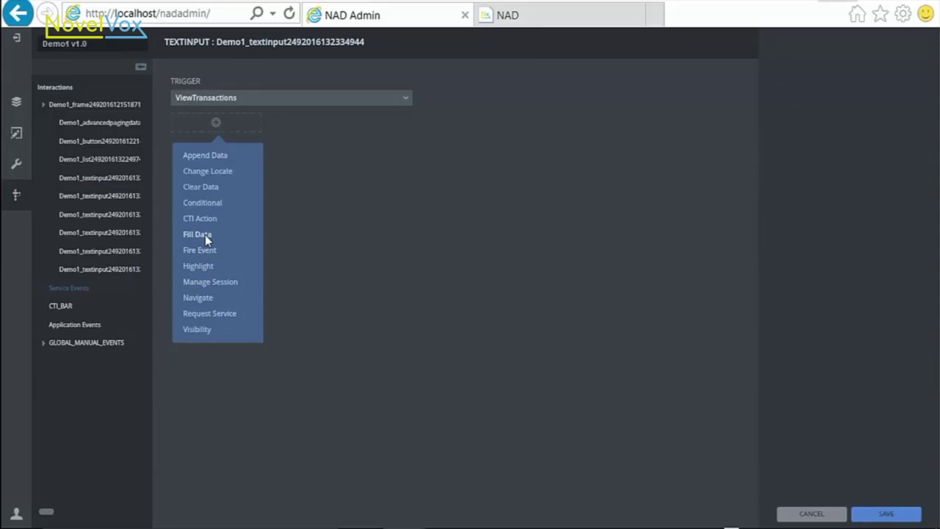
left_click(205, 234)
left_click(833, 116)
type("TransactionType")
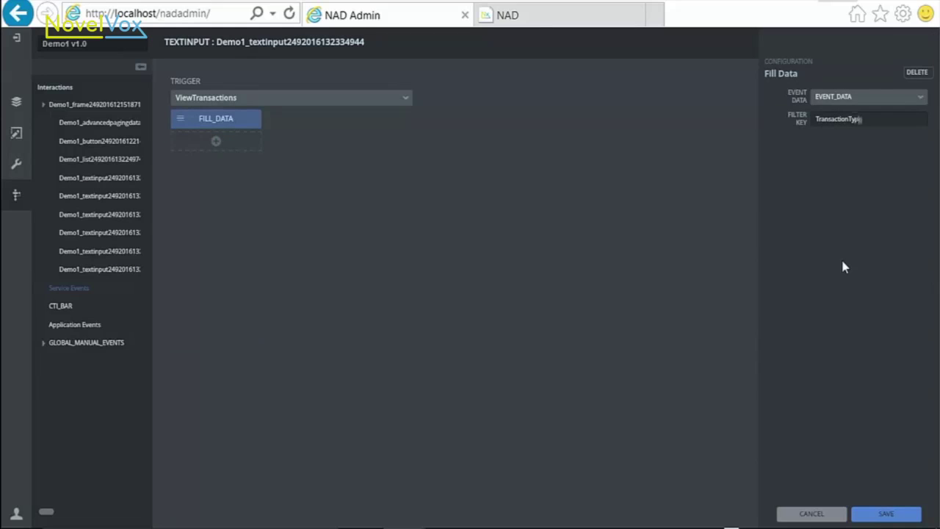
left_click(886, 514)
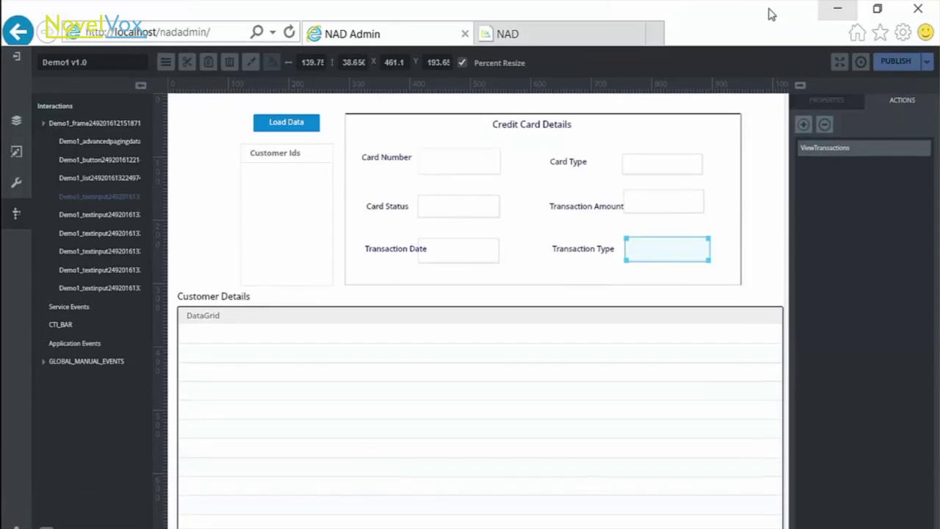
Save the Demo1 project and publish the gadget.
left_click(929, 68)
left_click(913, 94)
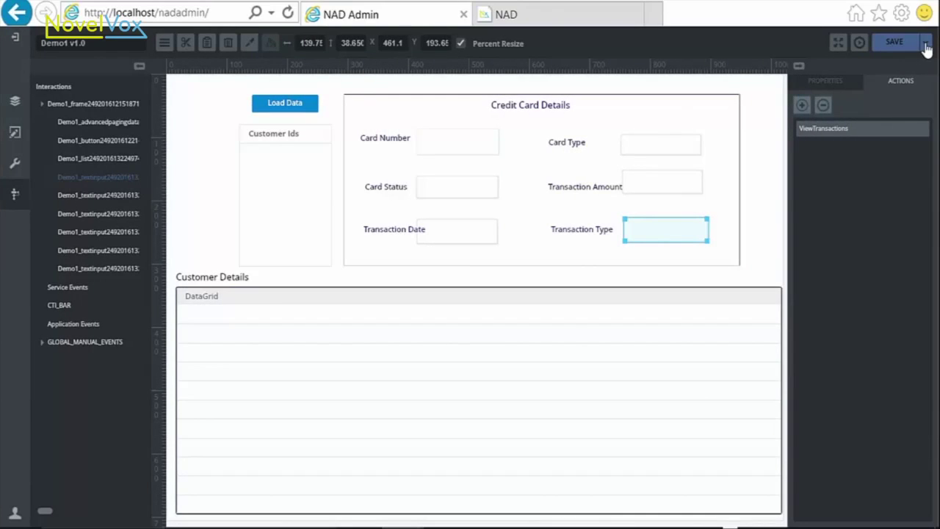
left_click(927, 68)
left_click(896, 81)
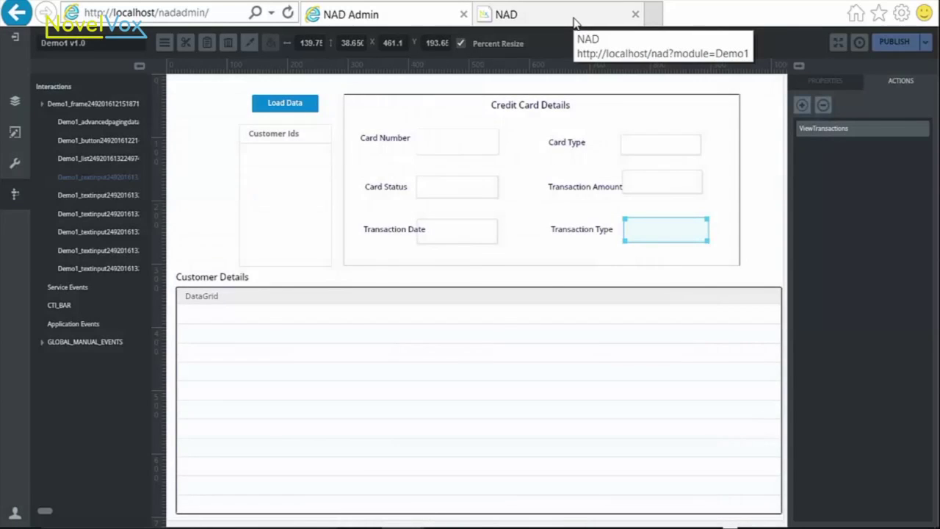
Reload the NAD gadget page, run Load Data, then view card details for customers 2018 and 2019.
left_click(575, 22)
left_click(184, 12)
key("Return")
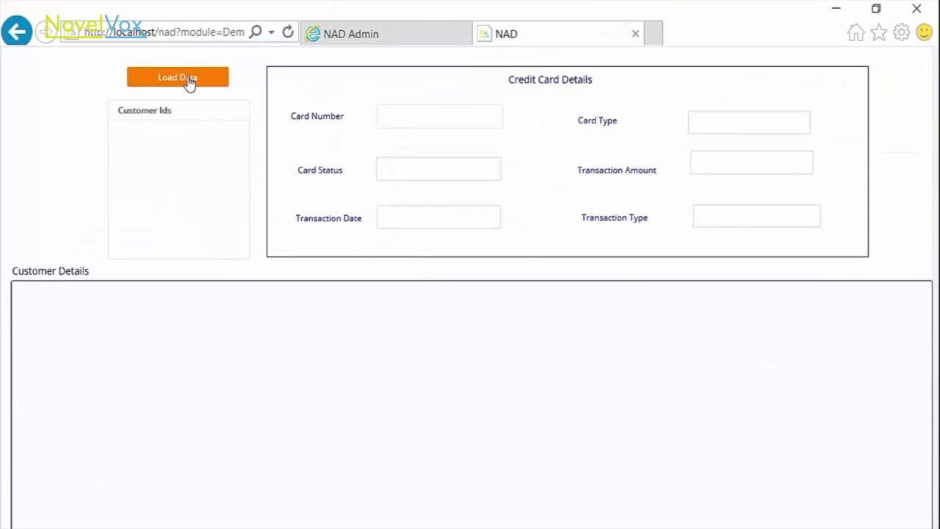
left_click(191, 80)
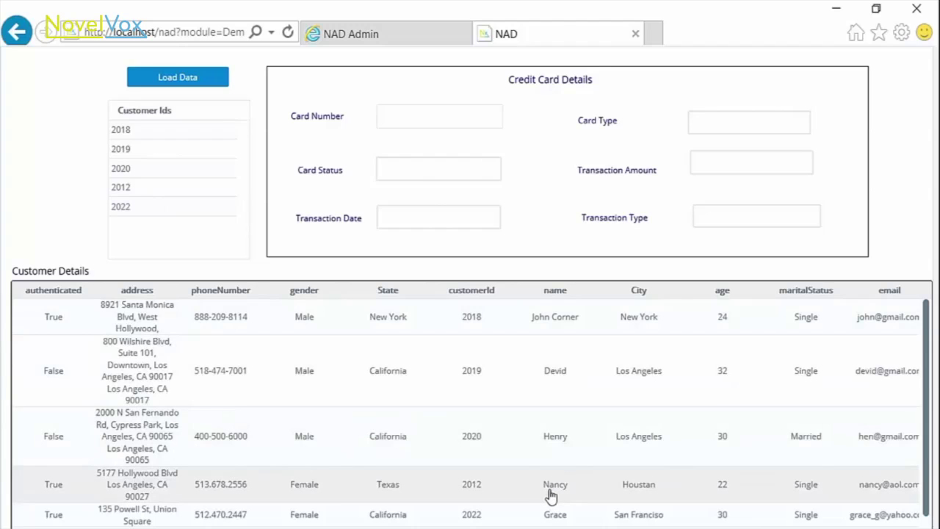
left_click(172, 135)
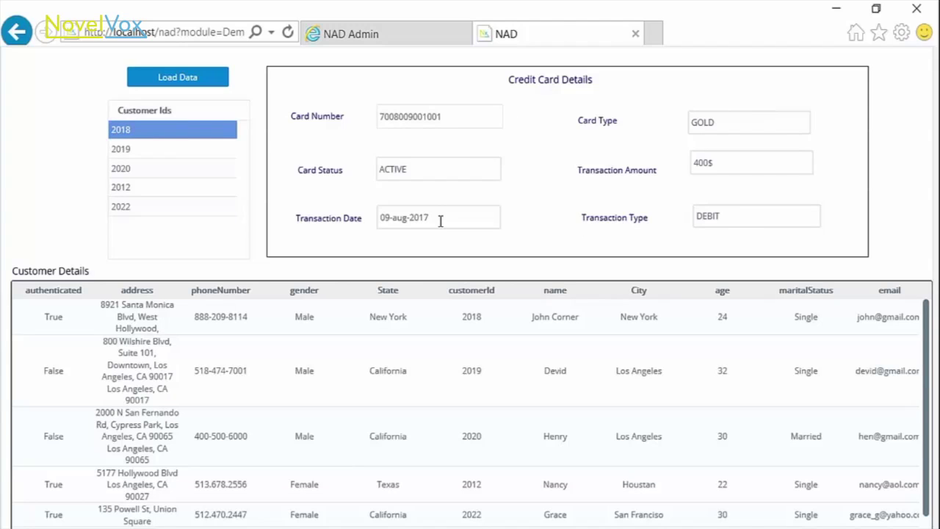
left_click(189, 151)
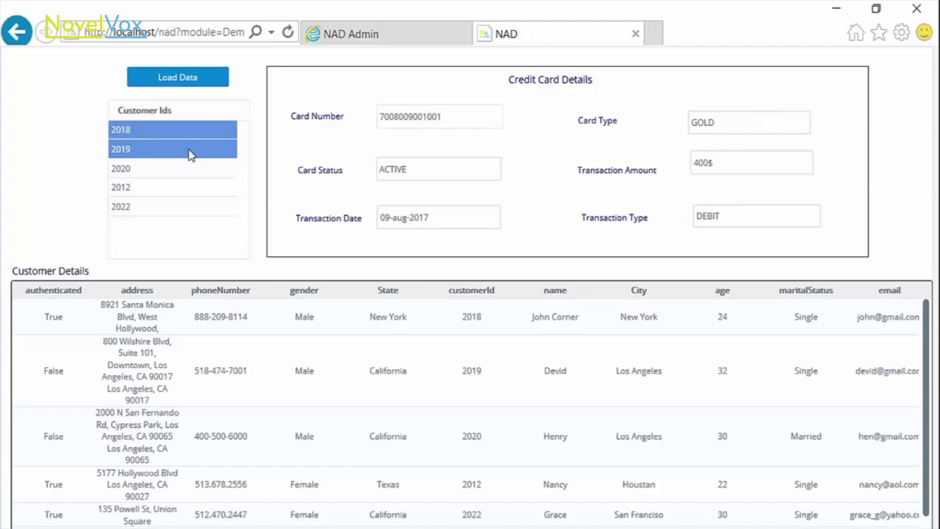